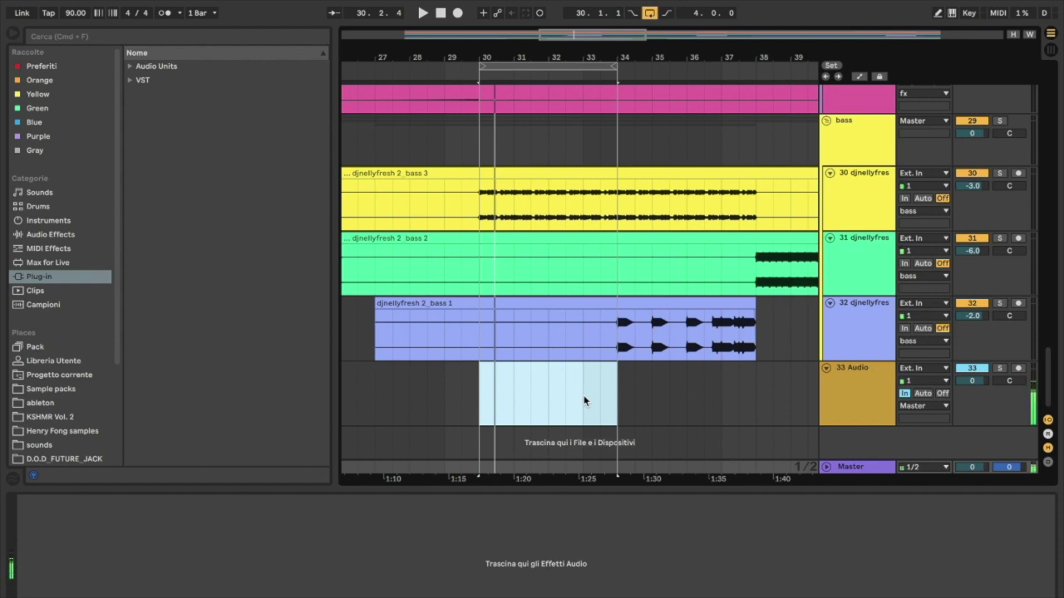
- Examine the whole arrangement, going through the drums, melodics, fx and bass track groups
{"action": "left_click_drag", "start_coordinate": [592, 48], "coordinate": [525, 53]}
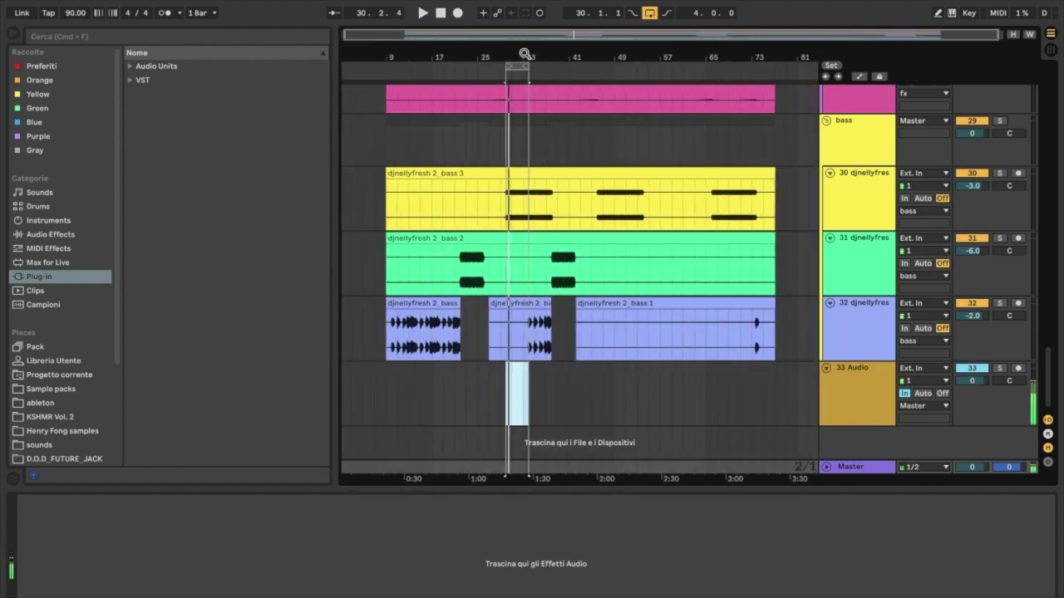
{"action": "scroll", "coordinate": [570, 208], "scroll_direction": "up", "scroll_amount": 15}
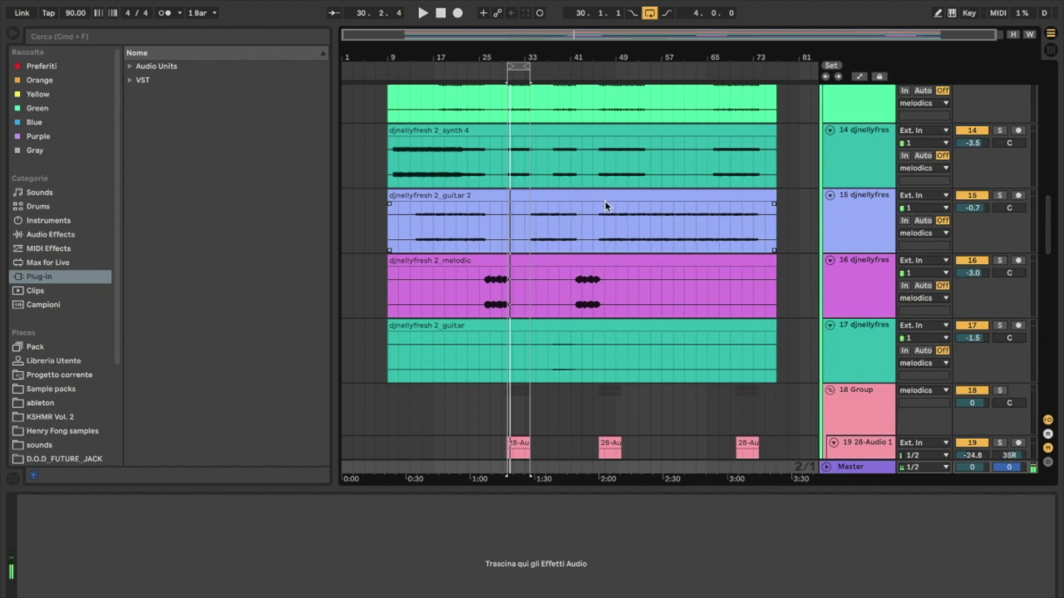
{"action": "scroll", "coordinate": [605, 207], "scroll_direction": "up", "scroll_amount": 5}
{"action": "scroll", "coordinate": [605, 203], "scroll_direction": "down", "scroll_amount": 2}
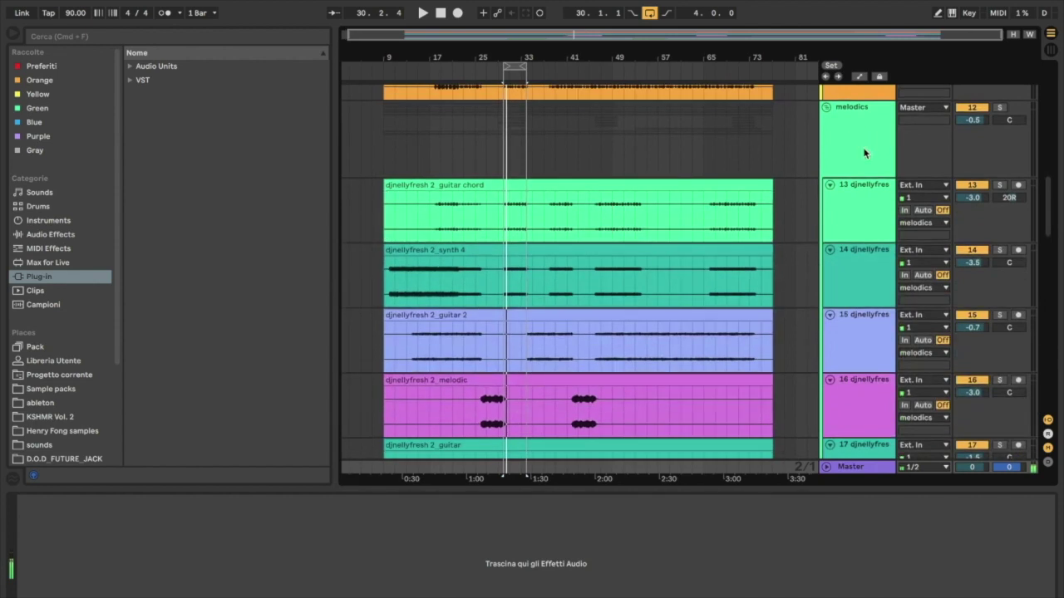
{"action": "scroll", "coordinate": [841, 117], "scroll_direction": "up", "scroll_amount": 15}
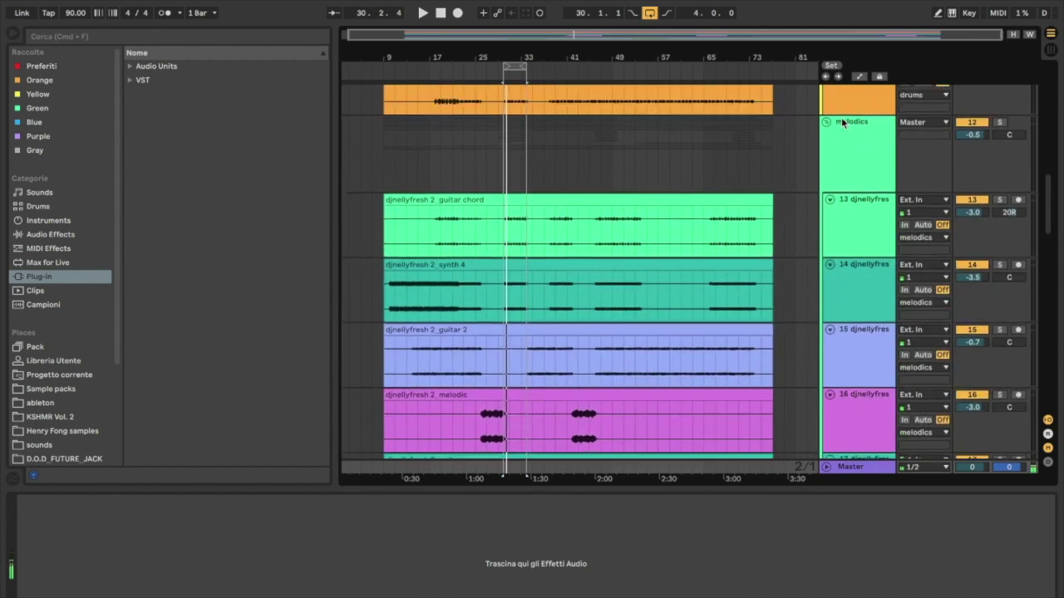
{"action": "scroll", "coordinate": [851, 102], "scroll_direction": "down", "scroll_amount": 20}
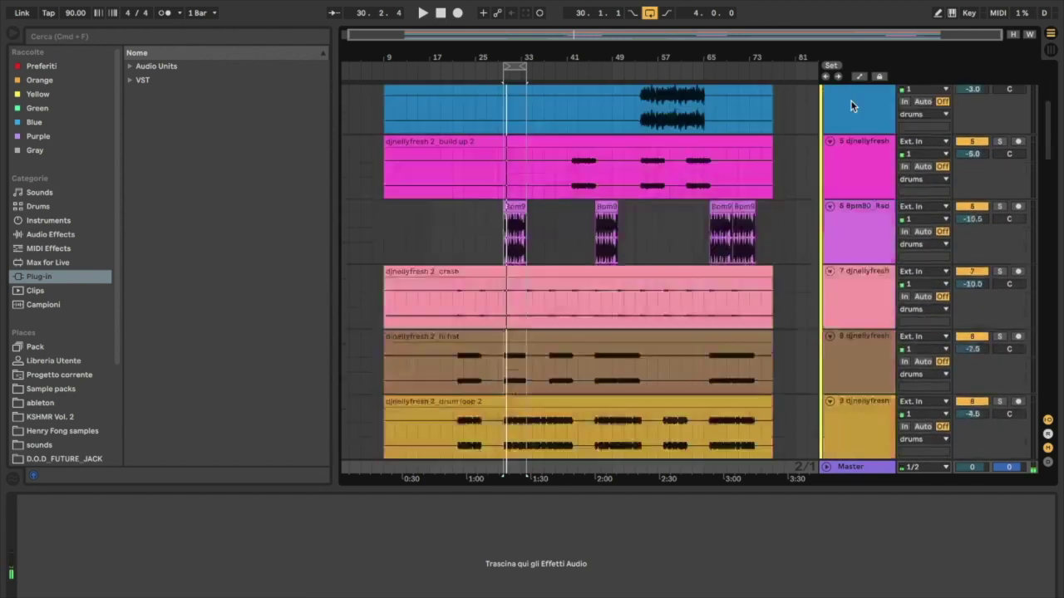
{"action": "scroll", "coordinate": [825, 214], "scroll_direction": "up", "scroll_amount": 2}
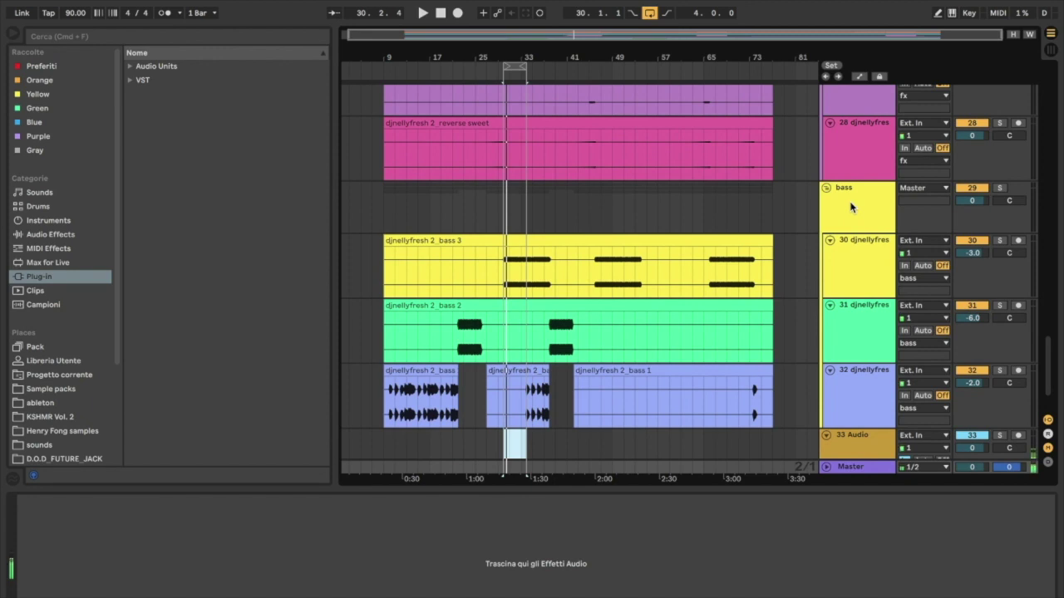
{"action": "scroll", "coordinate": [771, 203], "scroll_direction": "up", "scroll_amount": 8}
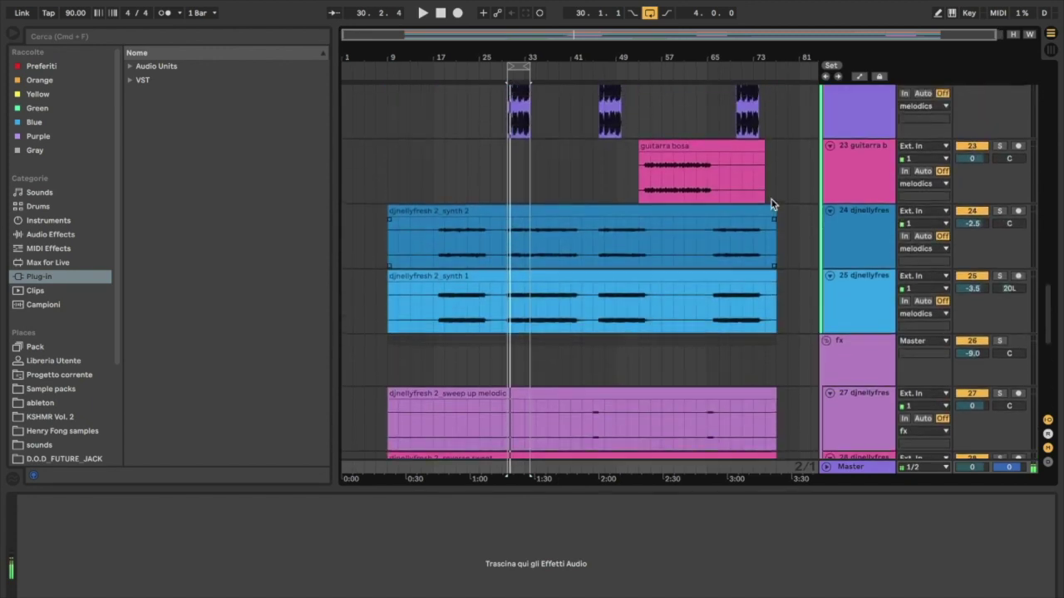
{"action": "scroll", "coordinate": [772, 202], "scroll_direction": "up", "scroll_amount": 10}
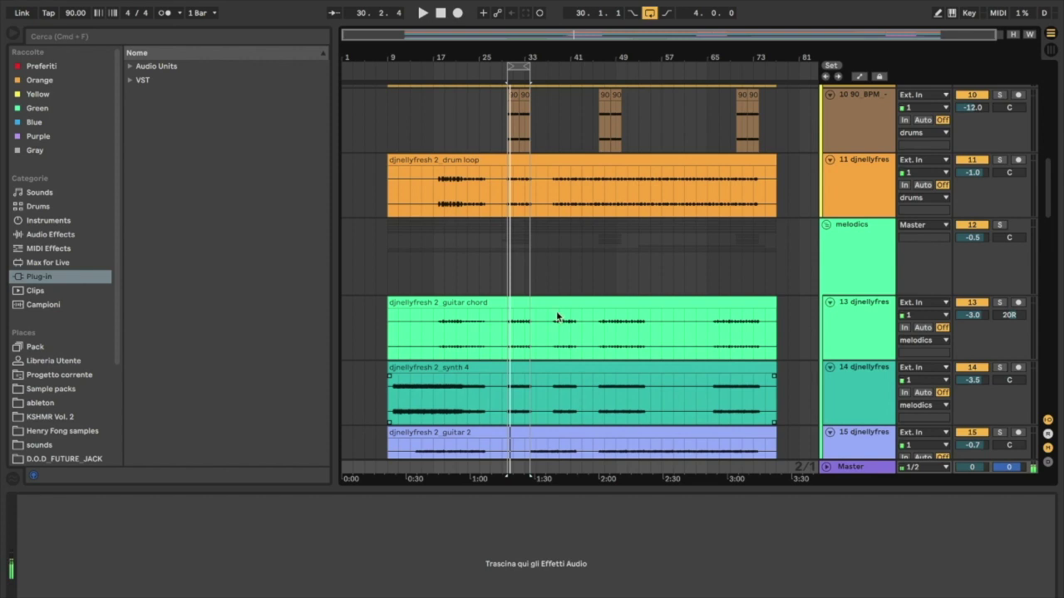
{"action": "scroll", "coordinate": [556, 316], "scroll_direction": "down", "scroll_amount": 5}
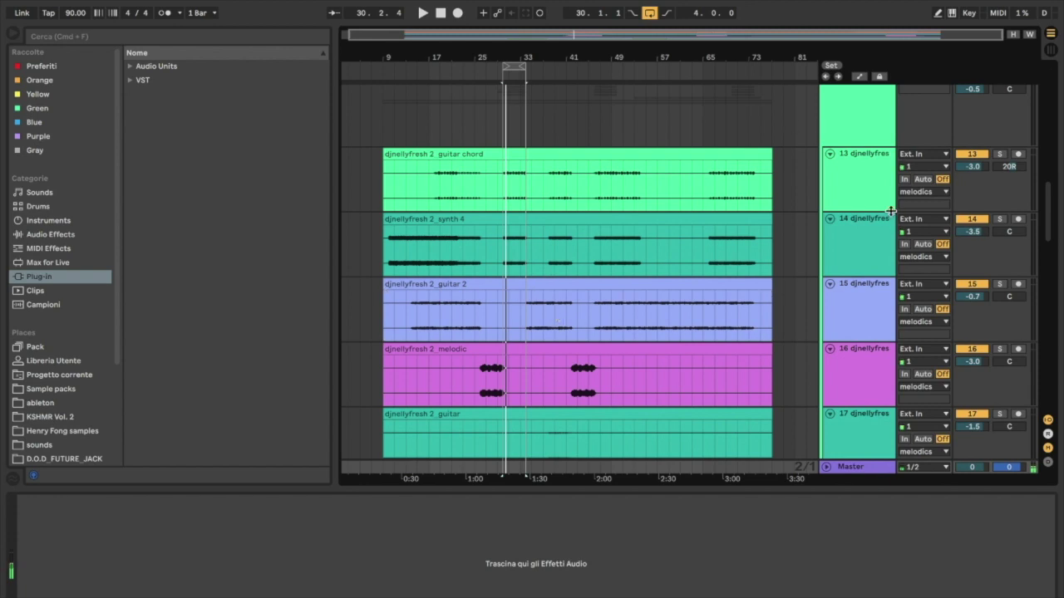
- Deactivate all tracks inside the melodics group together, from track 13 (guitar chord) through track 25 (synth 1)
{"action": "left_click", "coordinate": [878, 180]}
{"action": "scroll", "coordinate": [877, 180], "scroll_direction": "down", "scroll_amount": 6}
{"action": "scroll", "coordinate": [878, 179], "scroll_direction": "down", "scroll_amount": 10}
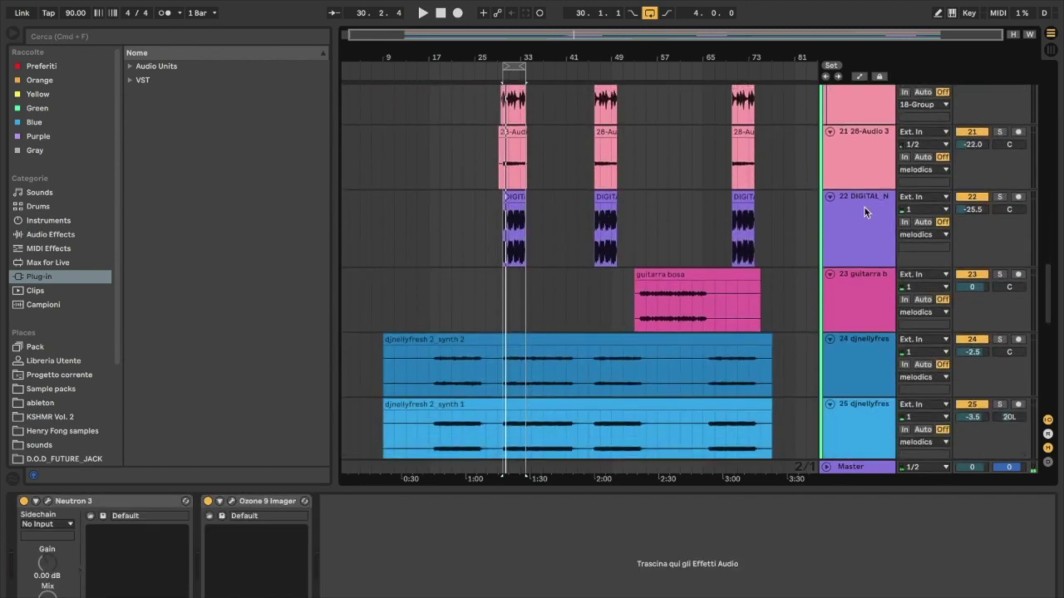
{"action": "left_click", "coordinate": [865, 255], "text": "shift"}
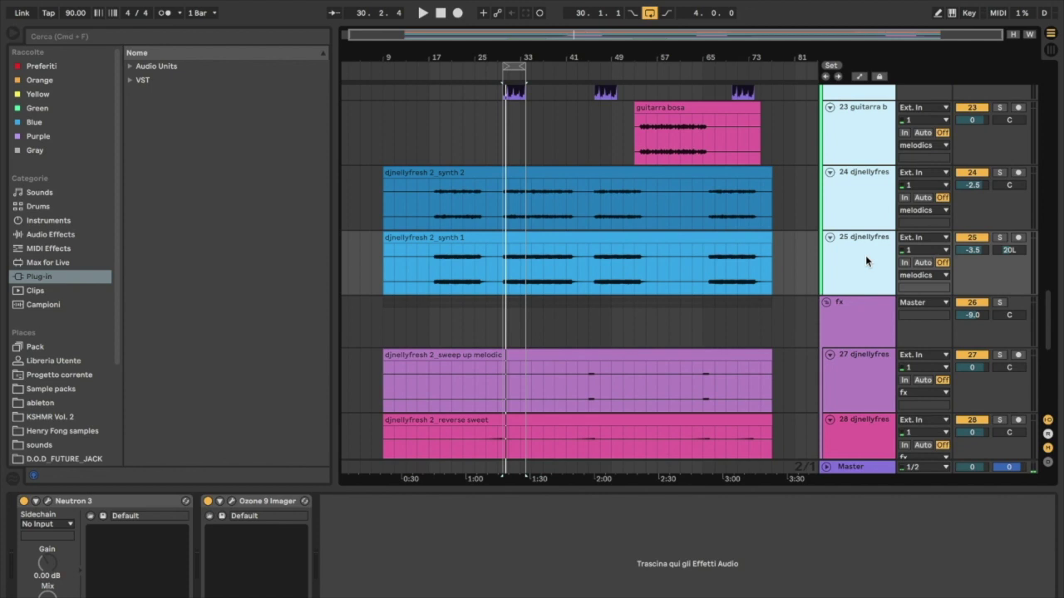
{"action": "scroll", "coordinate": [967, 236], "scroll_direction": "up", "scroll_amount": 4}
{"action": "scroll", "coordinate": [968, 237], "scroll_direction": "up", "scroll_amount": 12}
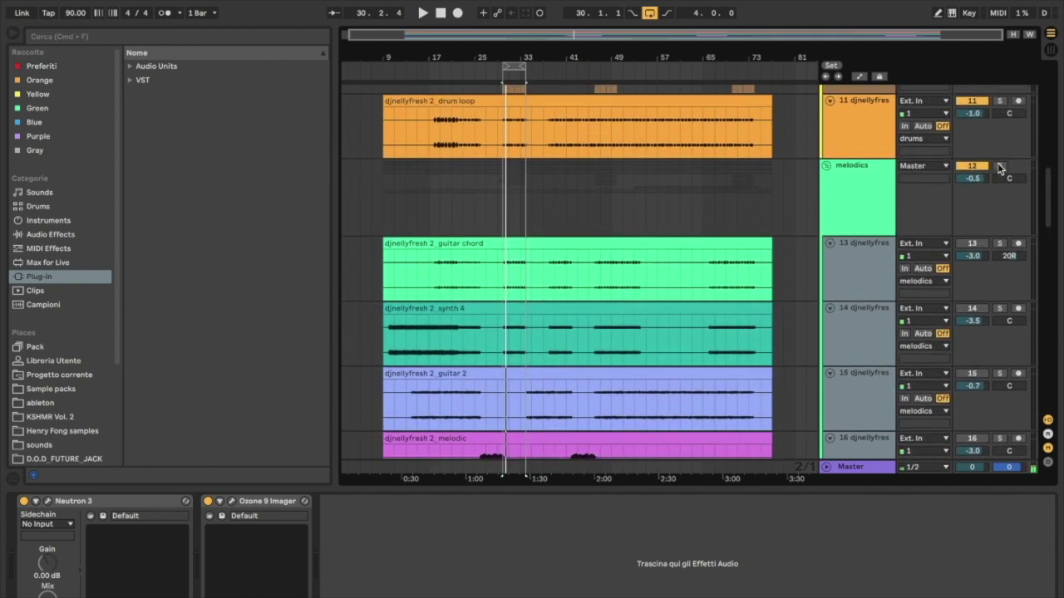
- Reactivate track 14 (synth 4) and play the song from about bar 9
{"action": "left_click", "coordinate": [842, 336]}
{"action": "left_click", "coordinate": [972, 312]}
{"action": "left_click", "coordinate": [390, 84]}
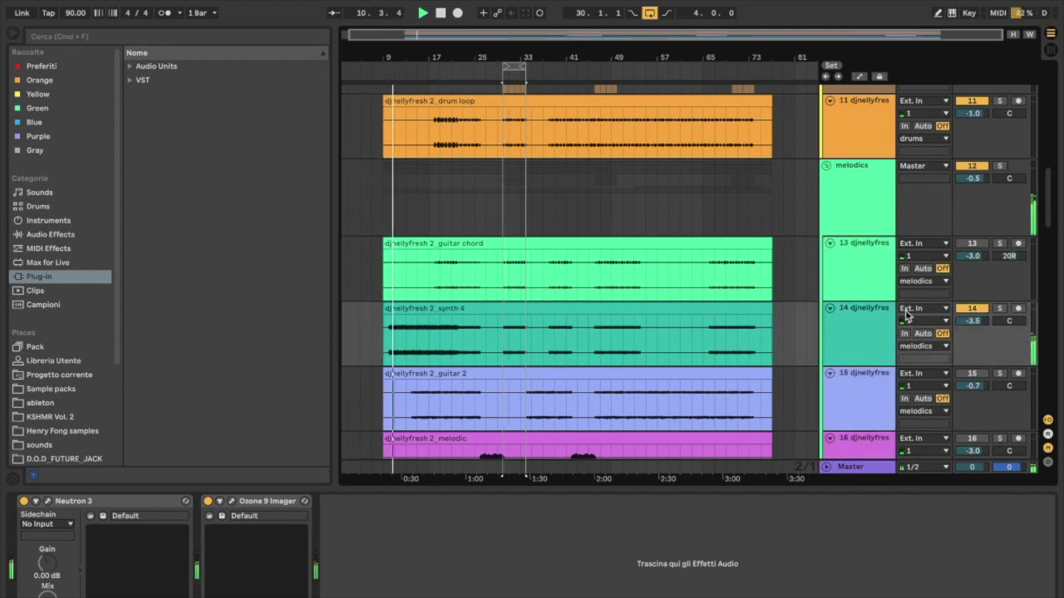
- Reactivate track 15 (guitar 2) and play the song from about bar 14
{"action": "scroll", "coordinate": [917, 316], "scroll_direction": "down", "scroll_amount": 3}
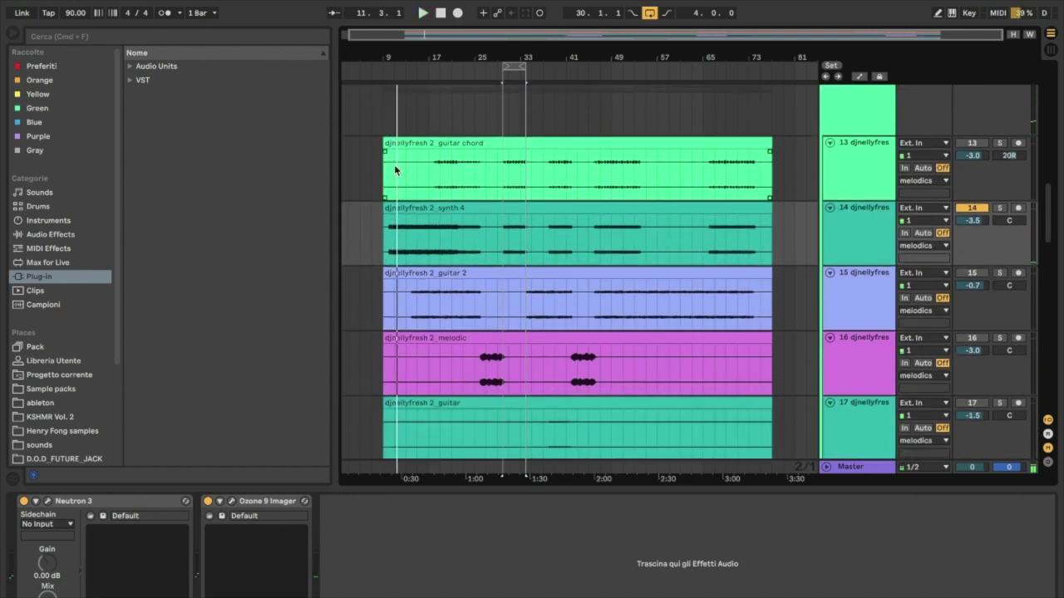
{"action": "left_click", "coordinate": [972, 272]}
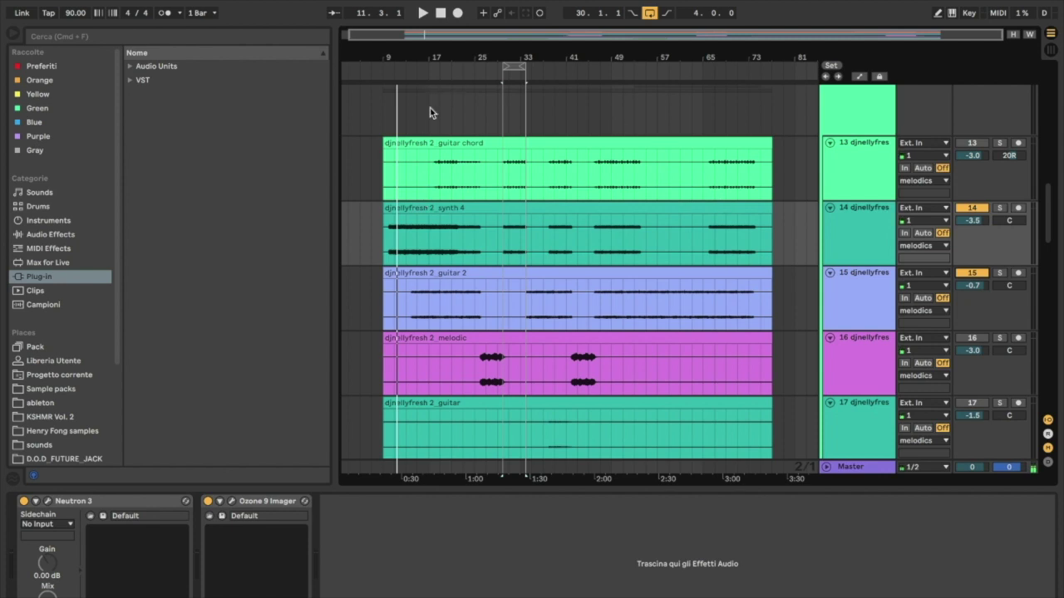
{"action": "left_click", "coordinate": [413, 68]}
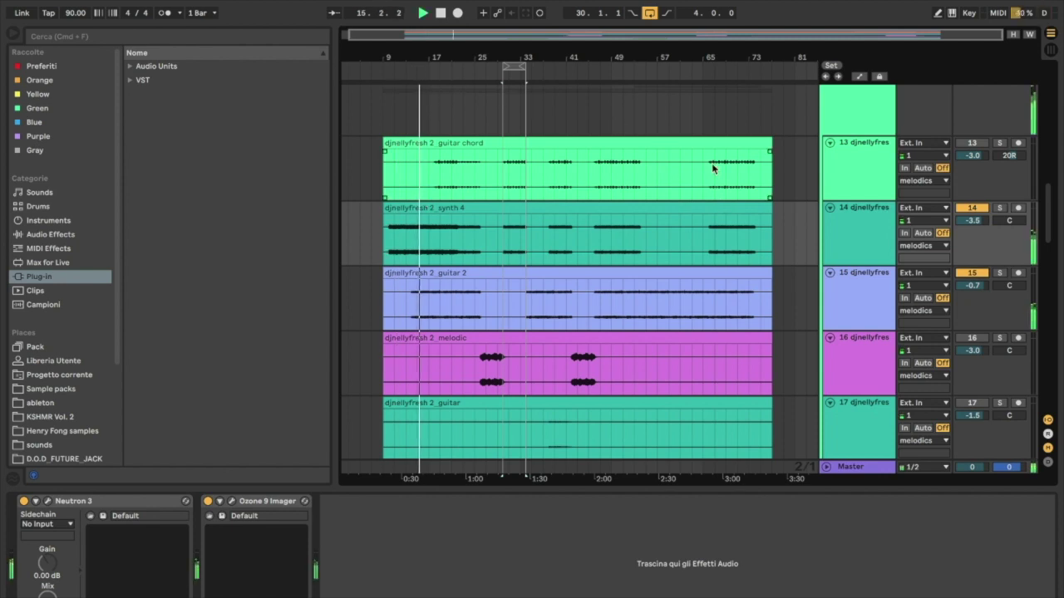
- Reactivate the guitar chord, synth 1 and synth 2 tracks (13, 25 and 24) during playback, and stop at about bar 20
{"action": "left_click", "coordinate": [972, 143]}
{"action": "scroll", "coordinate": [701, 185], "scroll_direction": "down", "scroll_amount": 5}
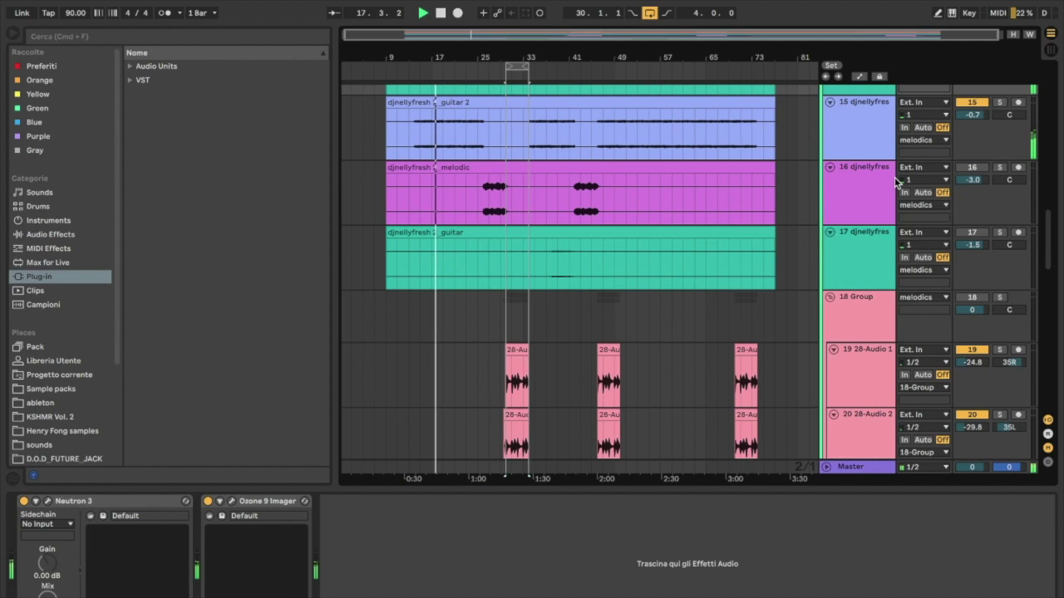
{"action": "scroll", "coordinate": [807, 213], "scroll_direction": "down", "scroll_amount": 10}
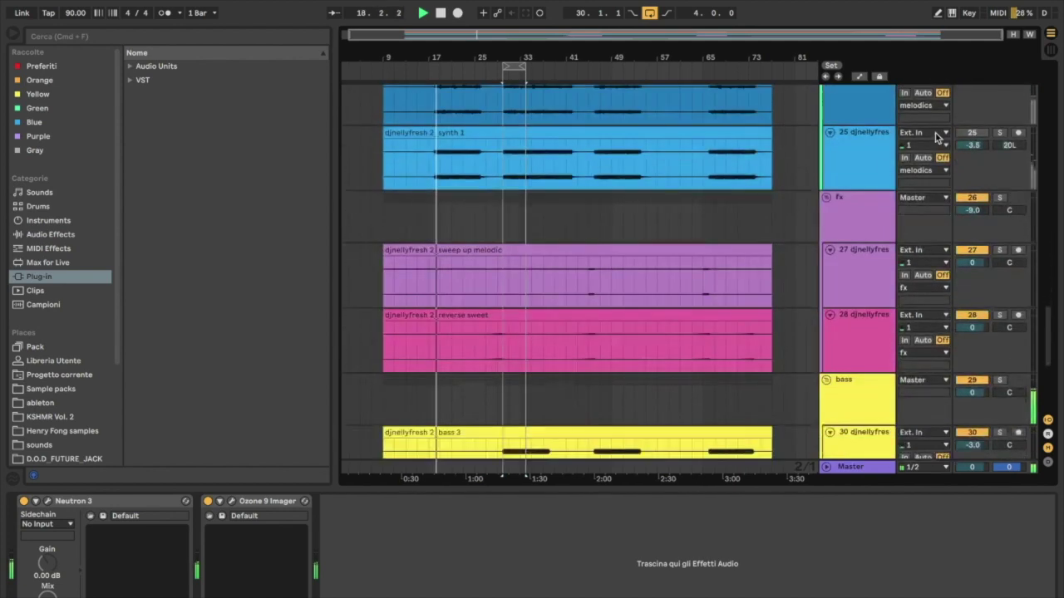
{"action": "scroll", "coordinate": [976, 138], "scroll_direction": "up", "scroll_amount": 2}
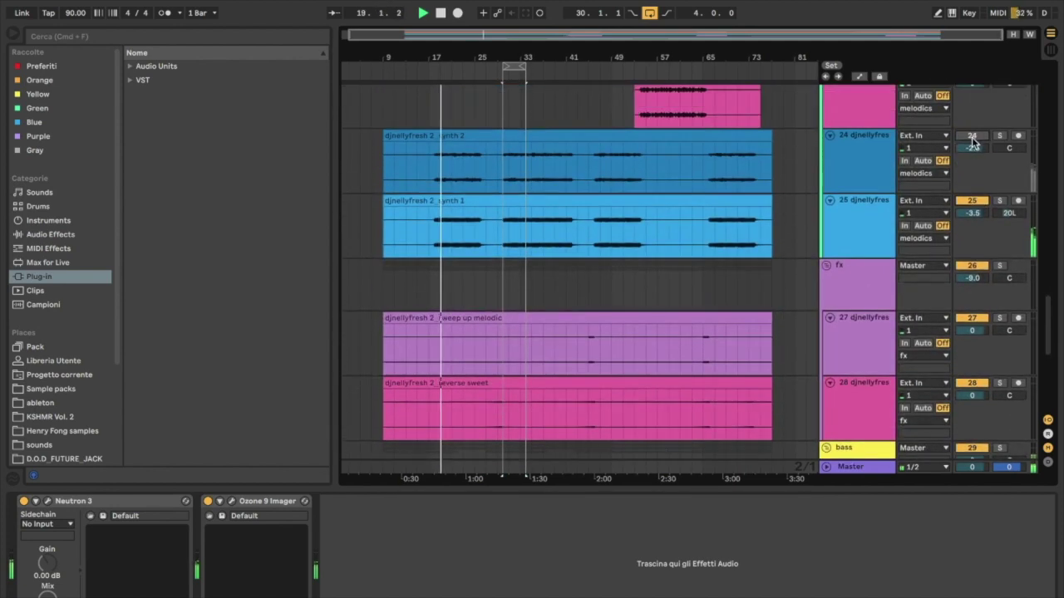
{"action": "scroll", "coordinate": [906, 158], "scroll_direction": "up", "scroll_amount": 10}
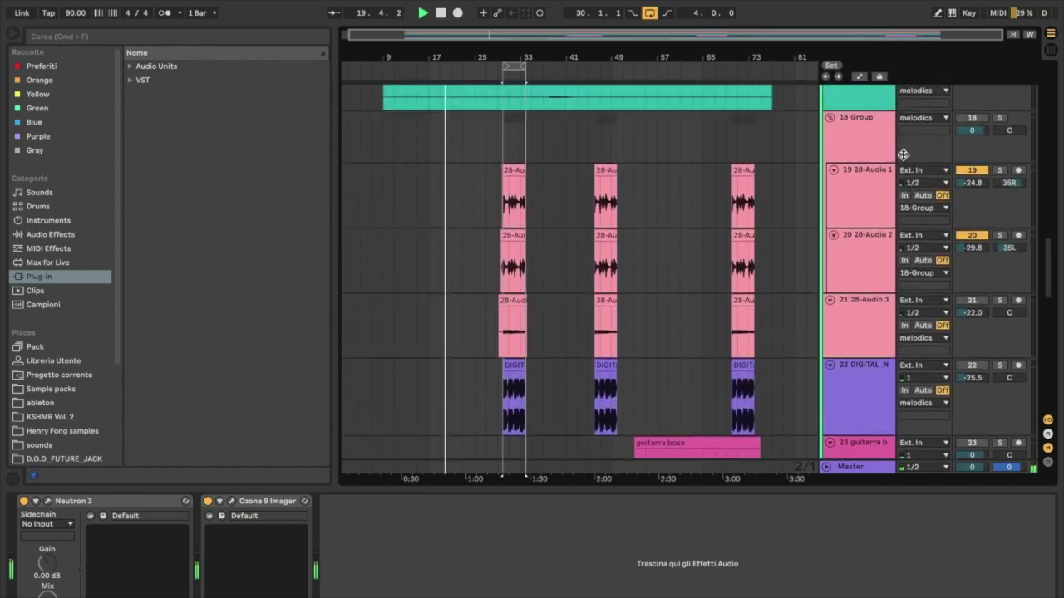
{"action": "scroll", "coordinate": [871, 221], "scroll_direction": "up", "scroll_amount": 3}
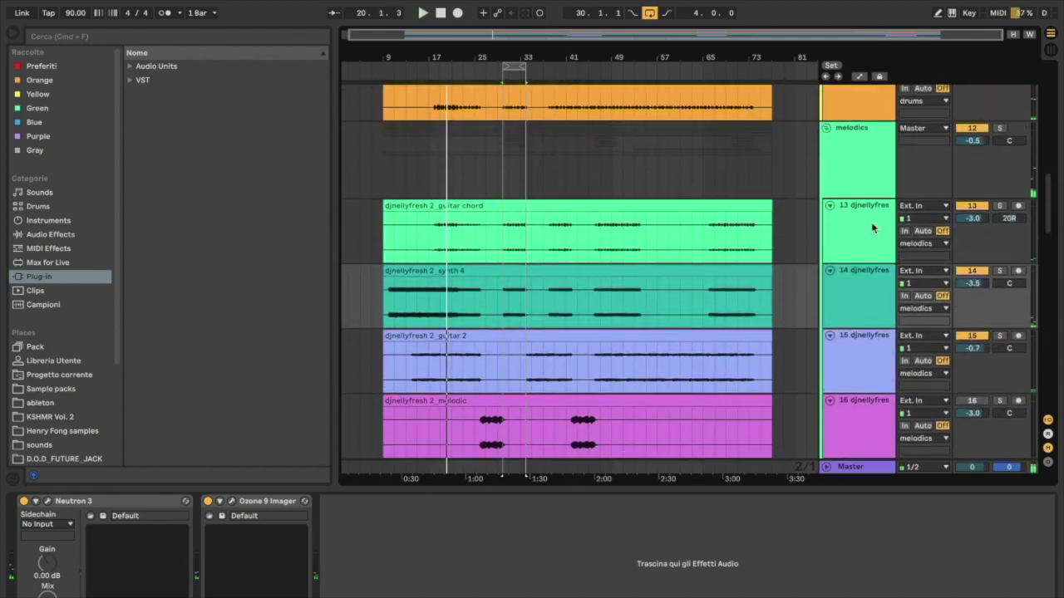
- Reactivate track 21 (28-Audio 3) and track 22 (DIGITAL_N) in the melodics group
{"action": "scroll", "coordinate": [871, 222], "scroll_direction": "down", "scroll_amount": 6}
{"action": "scroll", "coordinate": [871, 223], "scroll_direction": "down", "scroll_amount": 12}
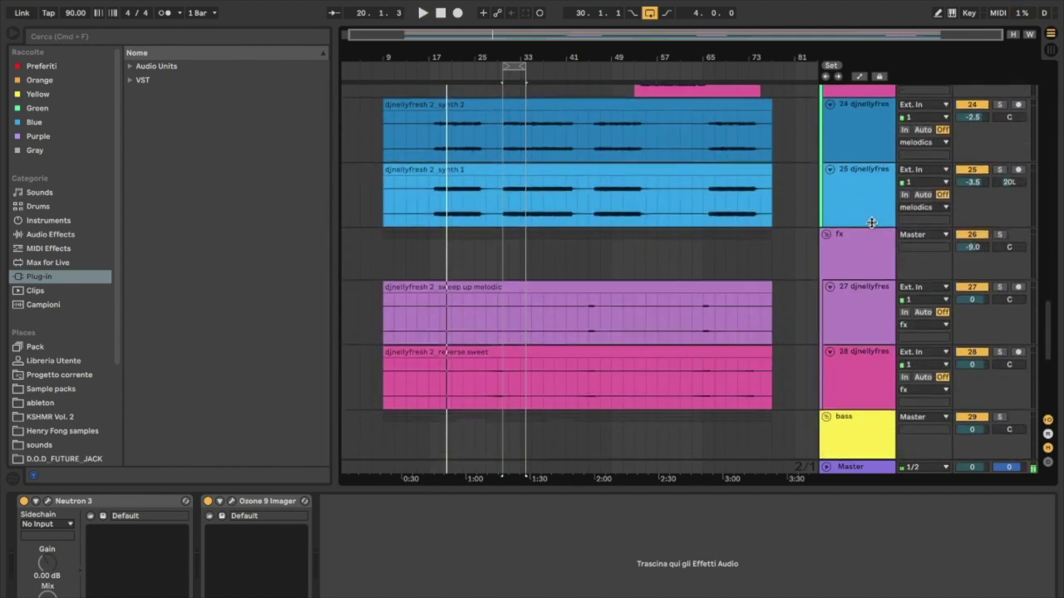
{"action": "scroll", "coordinate": [871, 223], "scroll_direction": "up", "scroll_amount": 4}
{"action": "scroll", "coordinate": [871, 222], "scroll_direction": "up", "scroll_amount": 3}
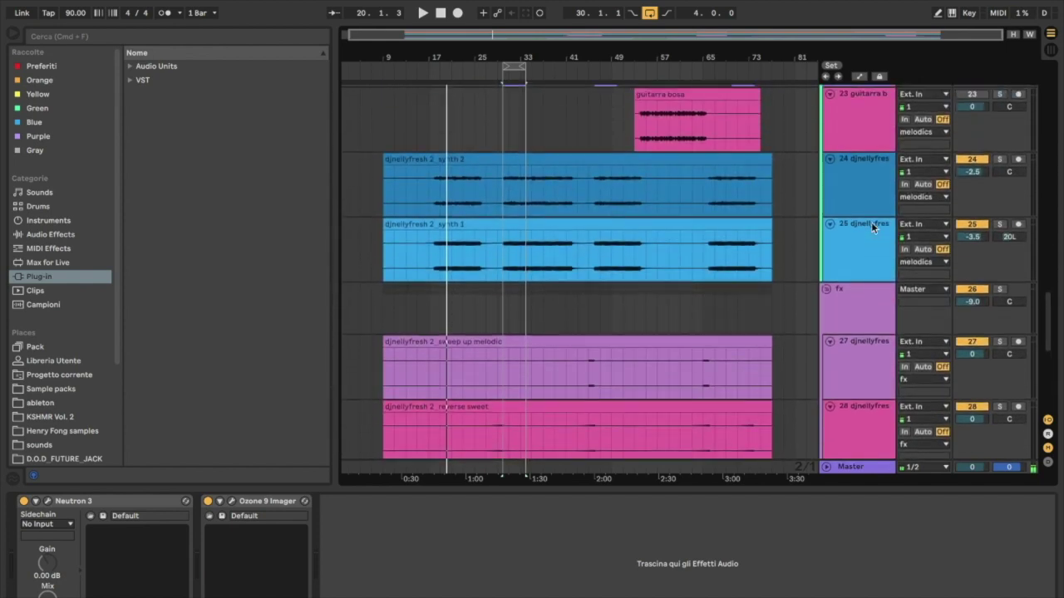
{"action": "scroll", "coordinate": [863, 229], "scroll_direction": "up", "scroll_amount": 10}
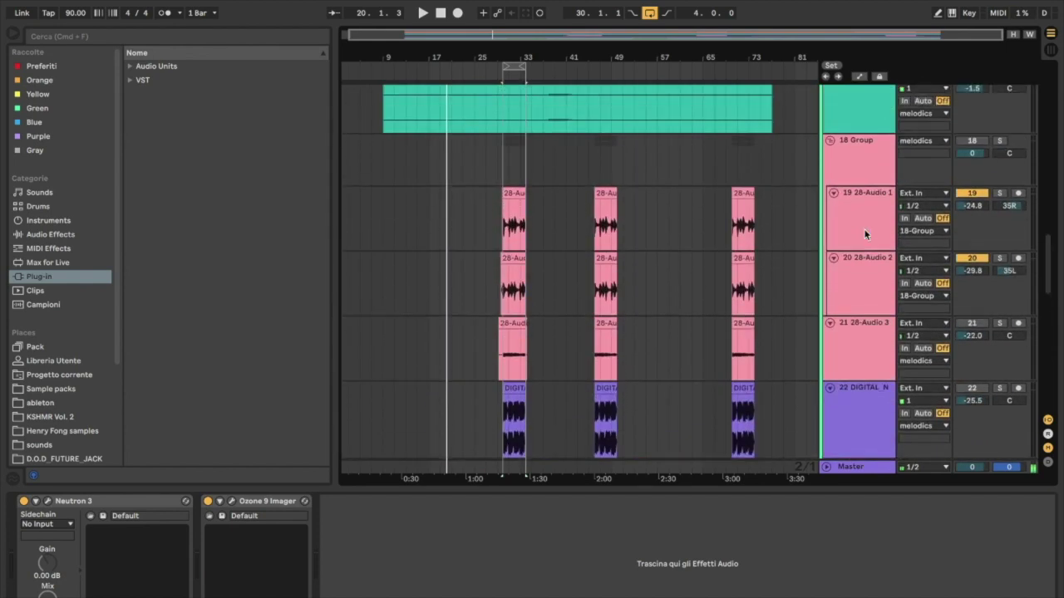
{"action": "left_click", "coordinate": [971, 323]}
{"action": "left_click", "coordinate": [971, 388]}
- Compare where the bass, fx, melodic and drum layers enter across the song's sections
{"action": "scroll", "coordinate": [871, 296], "scroll_direction": "down", "scroll_amount": 7}
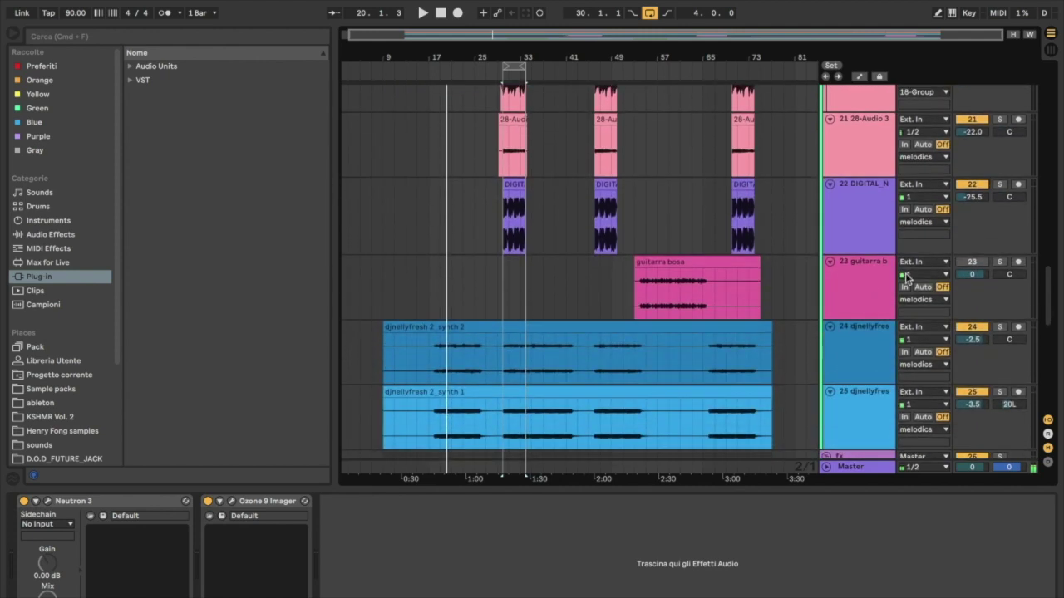
{"action": "scroll", "coordinate": [868, 280], "scroll_direction": "down", "scroll_amount": 5}
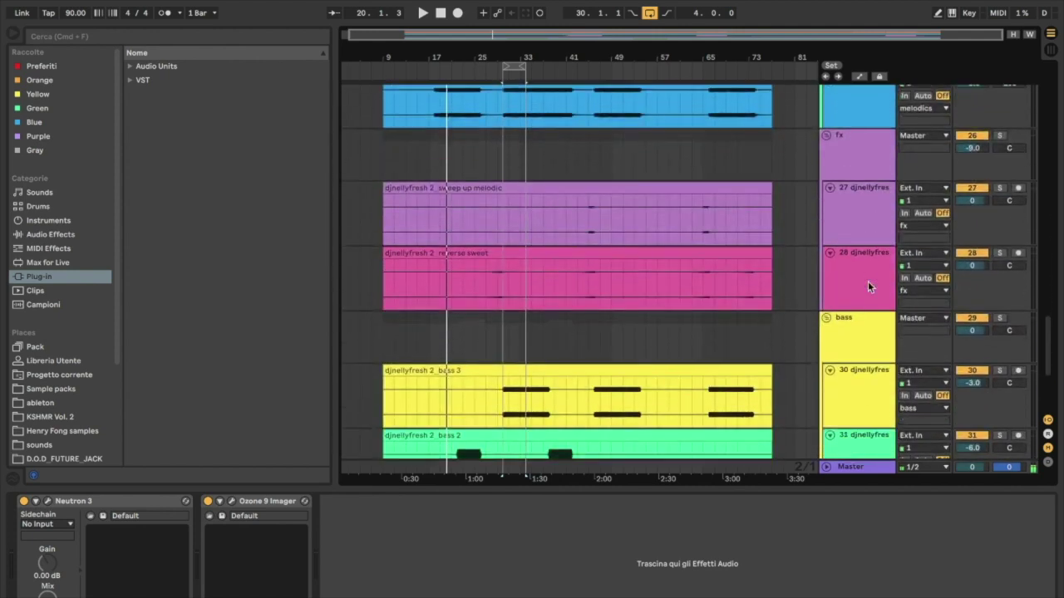
{"action": "scroll", "coordinate": [868, 281], "scroll_direction": "up", "scroll_amount": 8}
{"action": "scroll", "coordinate": [868, 281], "scroll_direction": "up", "scroll_amount": 15}
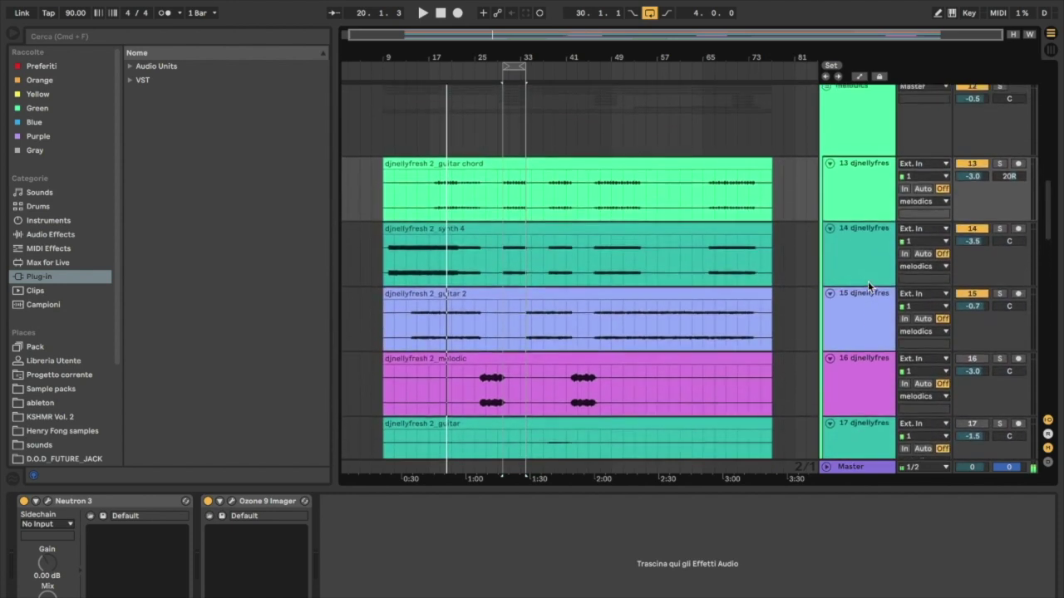
{"action": "scroll", "coordinate": [868, 285], "scroll_direction": "down", "scroll_amount": 1}
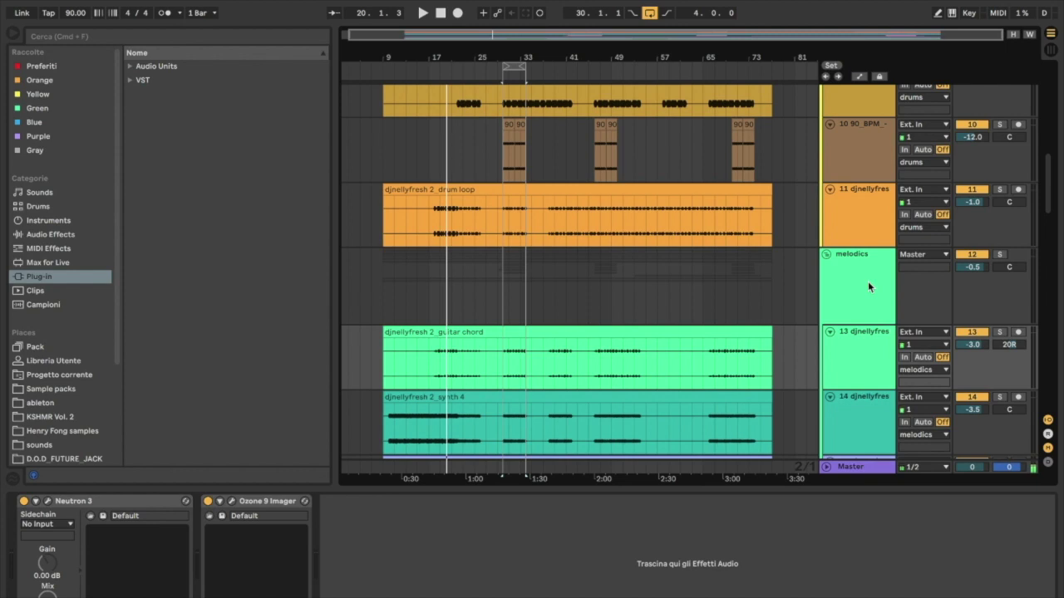
{"action": "scroll", "coordinate": [670, 343], "scroll_direction": "up", "scroll_amount": 7}
{"action": "scroll", "coordinate": [670, 342], "scroll_direction": "up", "scroll_amount": 2}
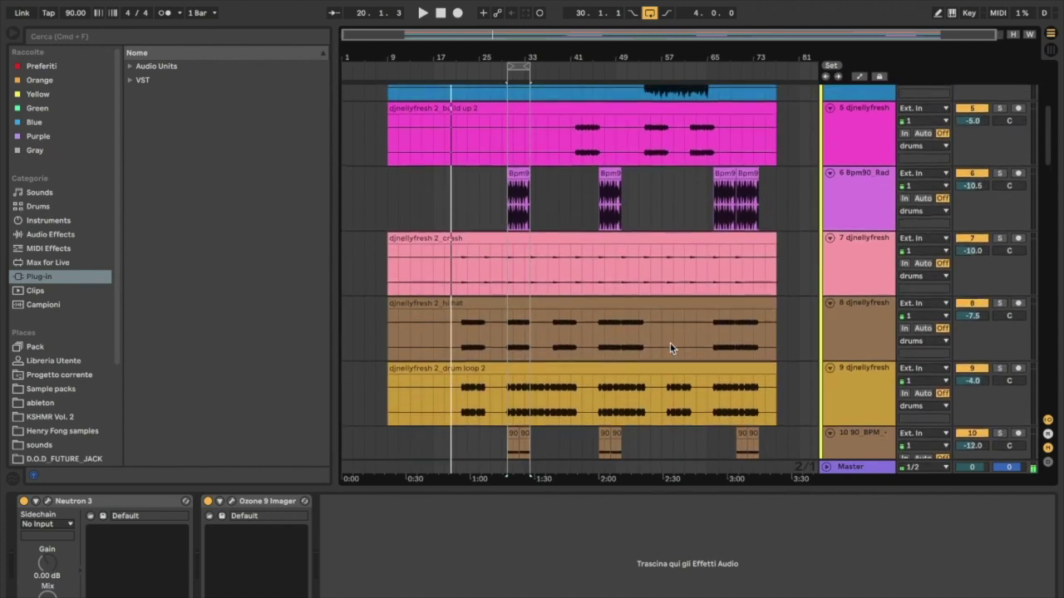
{"action": "scroll", "coordinate": [670, 343], "scroll_direction": "down", "scroll_amount": 20}
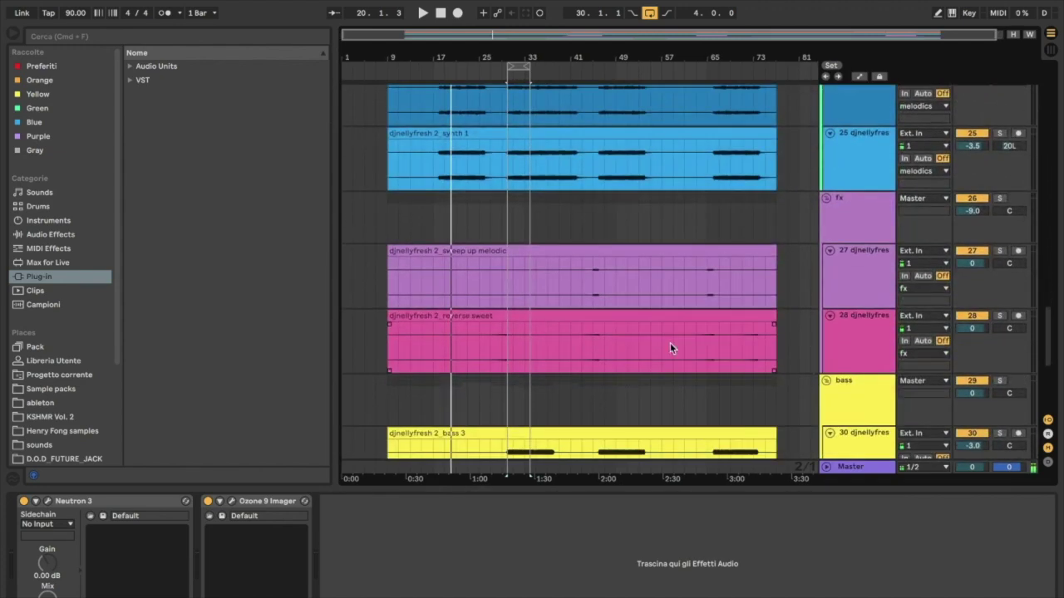
{"action": "scroll", "coordinate": [670, 342], "scroll_direction": "up", "scroll_amount": 20}
{"action": "scroll", "coordinate": [671, 348], "scroll_direction": "up", "scroll_amount": 2}
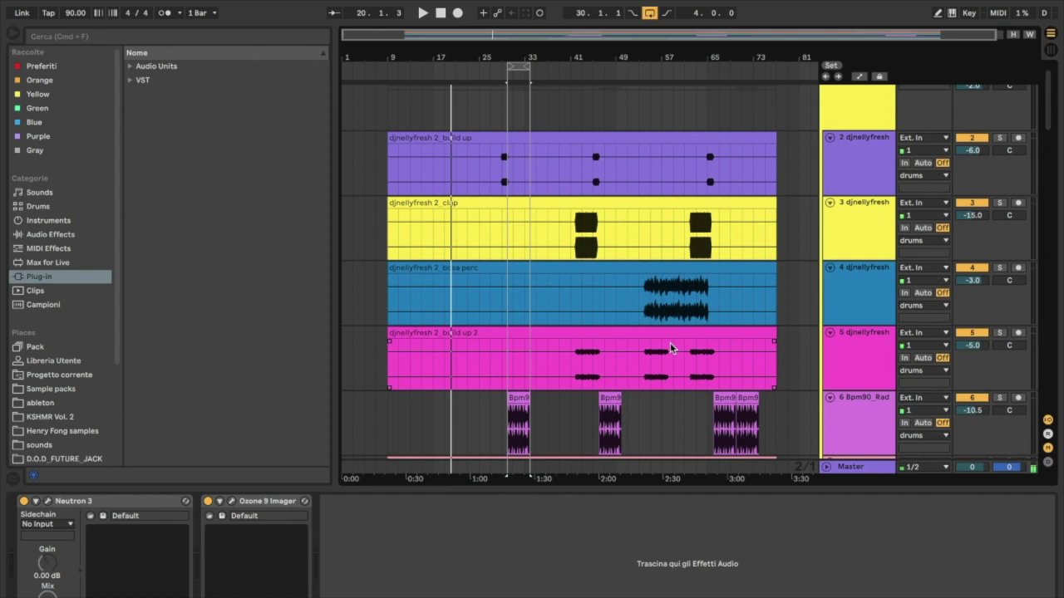
{"action": "scroll", "coordinate": [670, 343], "scroll_direction": "down", "scroll_amount": 10}
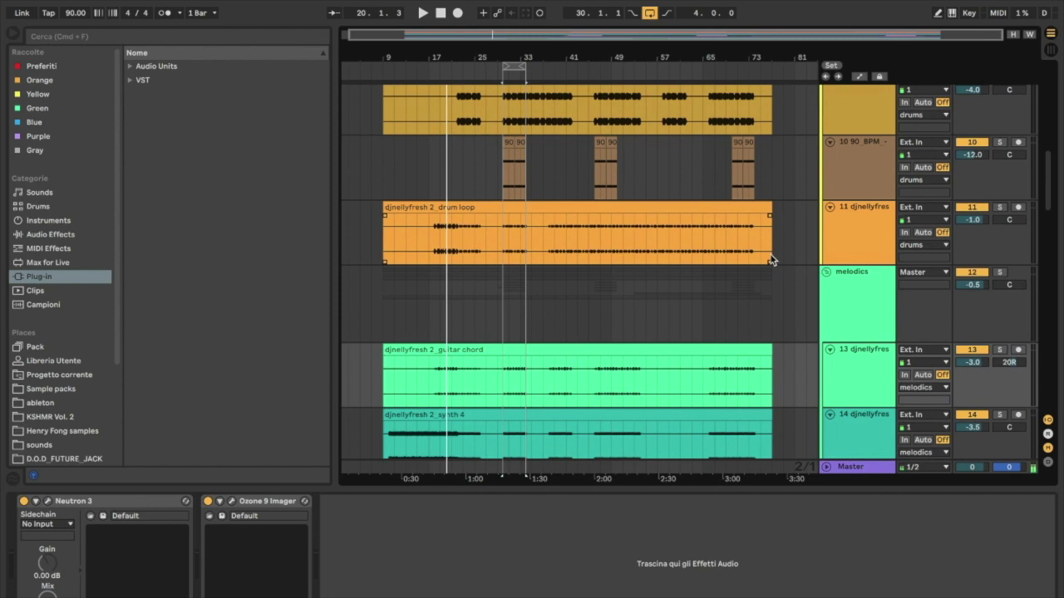
- Reactivate track 16 (melodic) and track 17 (guitar) in the melodics group
{"action": "scroll", "coordinate": [772, 260], "scroll_direction": "down", "scroll_amount": 8}
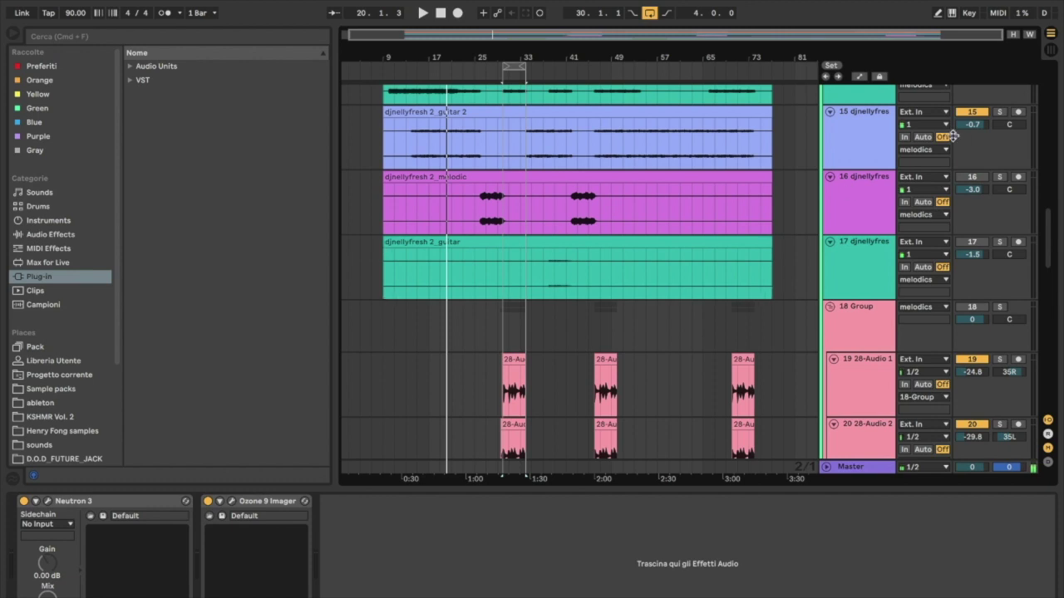
{"action": "left_click", "coordinate": [973, 178]}
{"action": "left_click", "coordinate": [973, 242]}
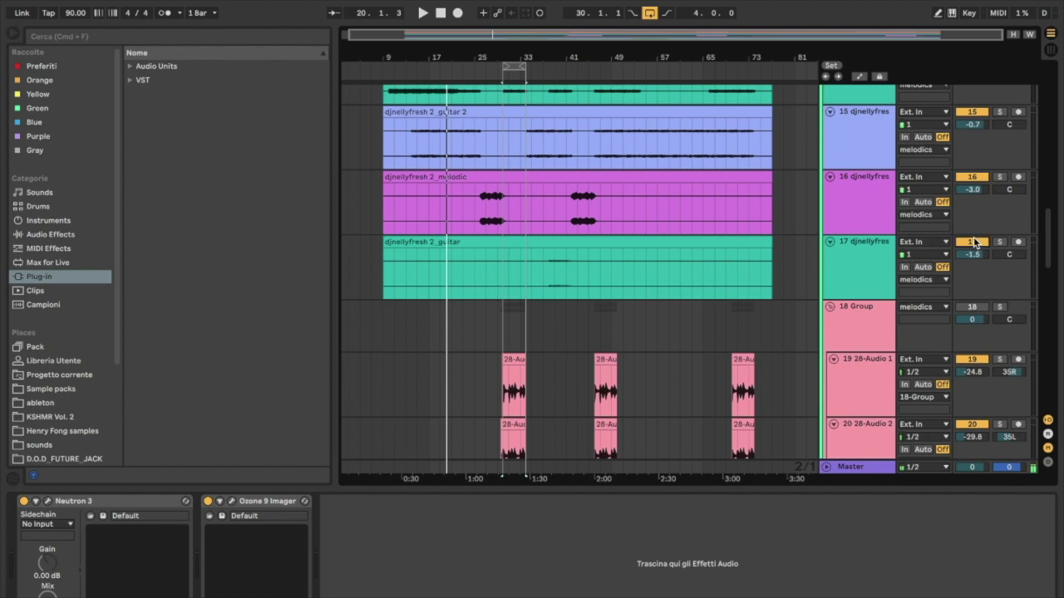
{"action": "scroll", "coordinate": [640, 171], "scroll_direction": "up", "scroll_amount": 10}
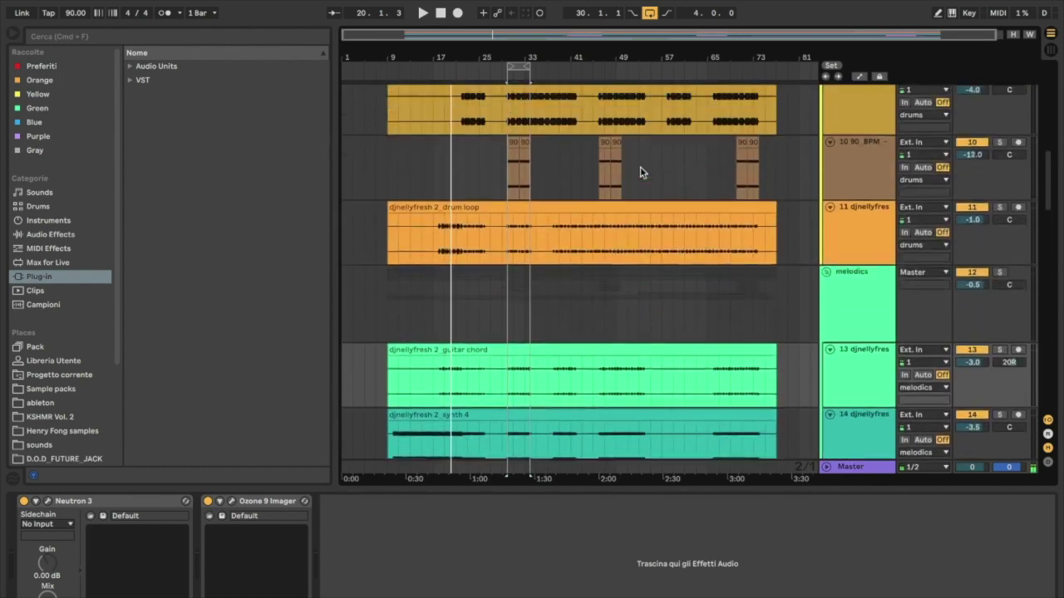
- Play the section from bar 29 and again from bar 30, auditioning the shaker layer on track 10 by toggling the track
{"action": "left_click_drag", "start_coordinate": [504, 60], "coordinate": [507, 120]}
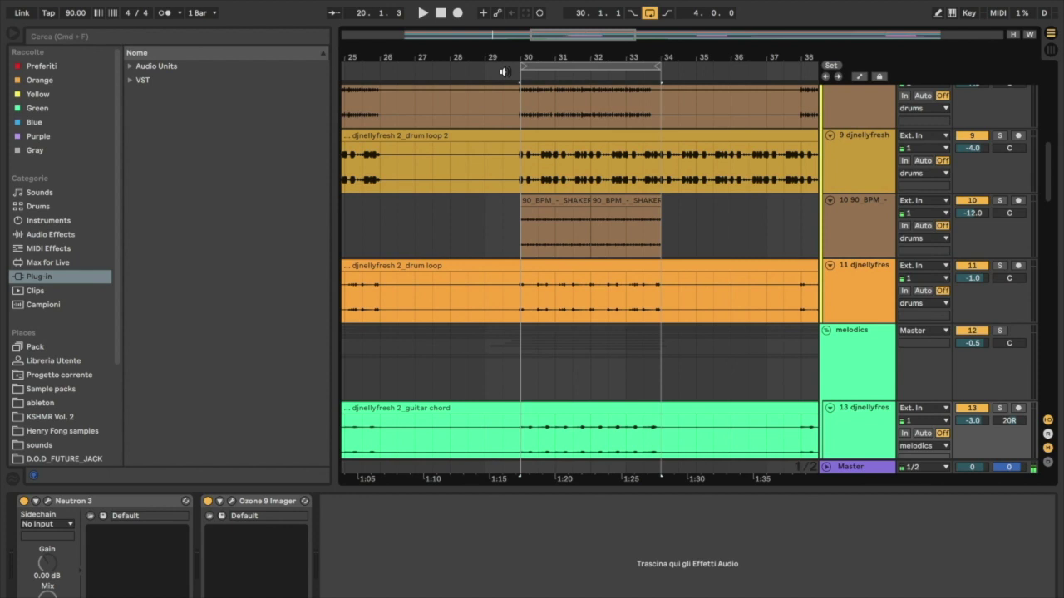
{"action": "left_click", "coordinate": [503, 72]}
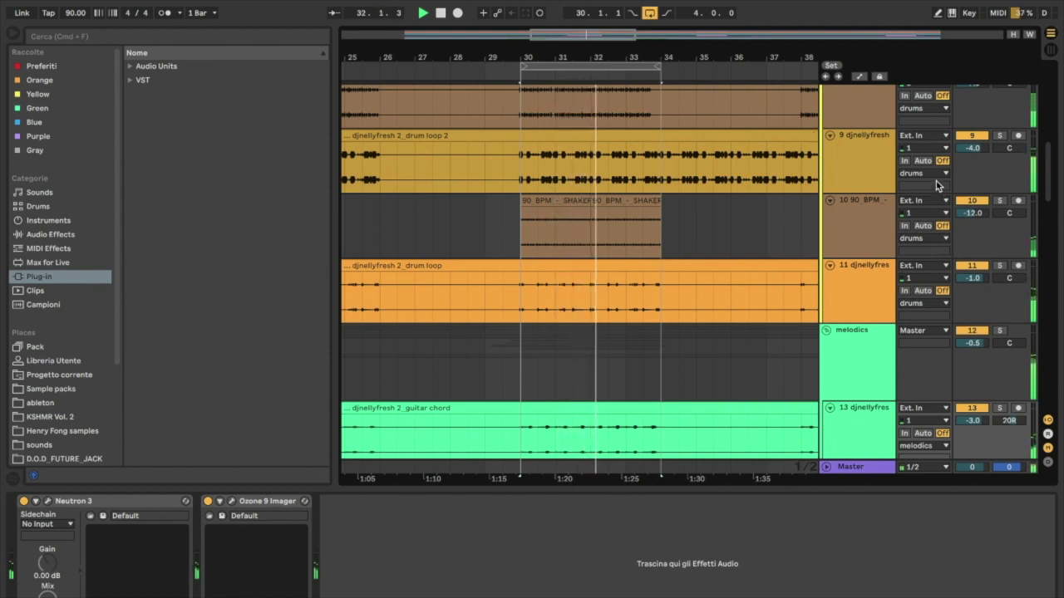
{"action": "left_click", "coordinate": [518, 222]}
{"action": "key", "text": "space"}
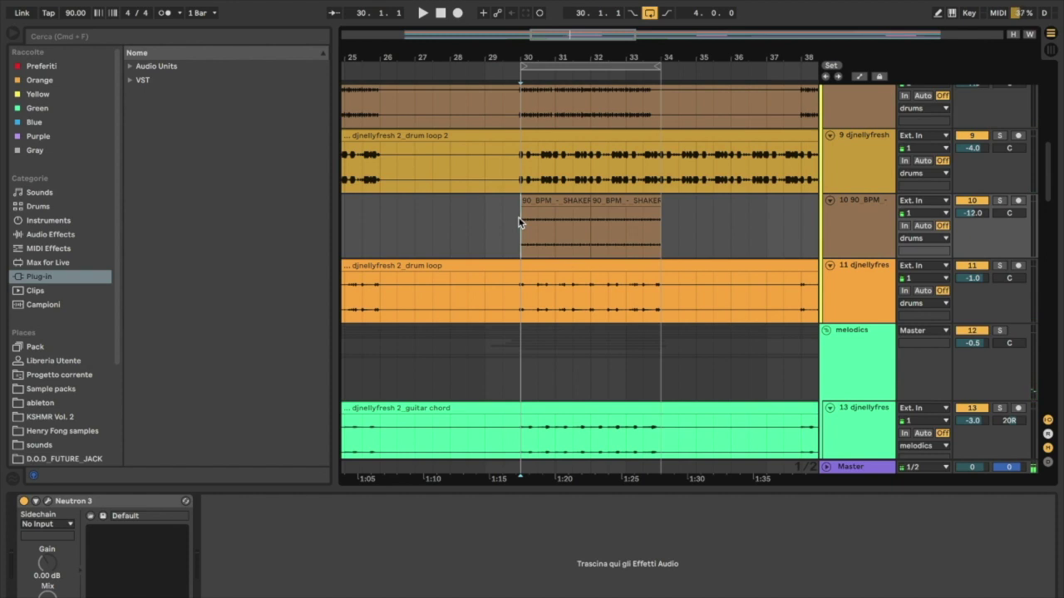
{"action": "key", "text": "space"}
{"action": "scroll", "coordinate": [785, 250], "scroll_direction": "up", "scroll_amount": 2}
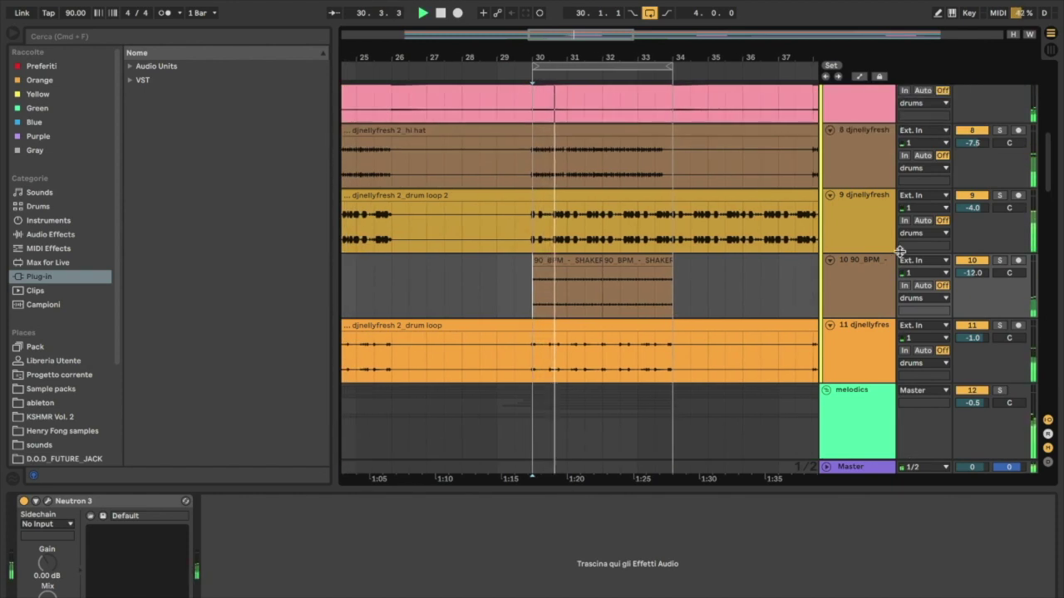
{"action": "left_click", "coordinate": [973, 260]}
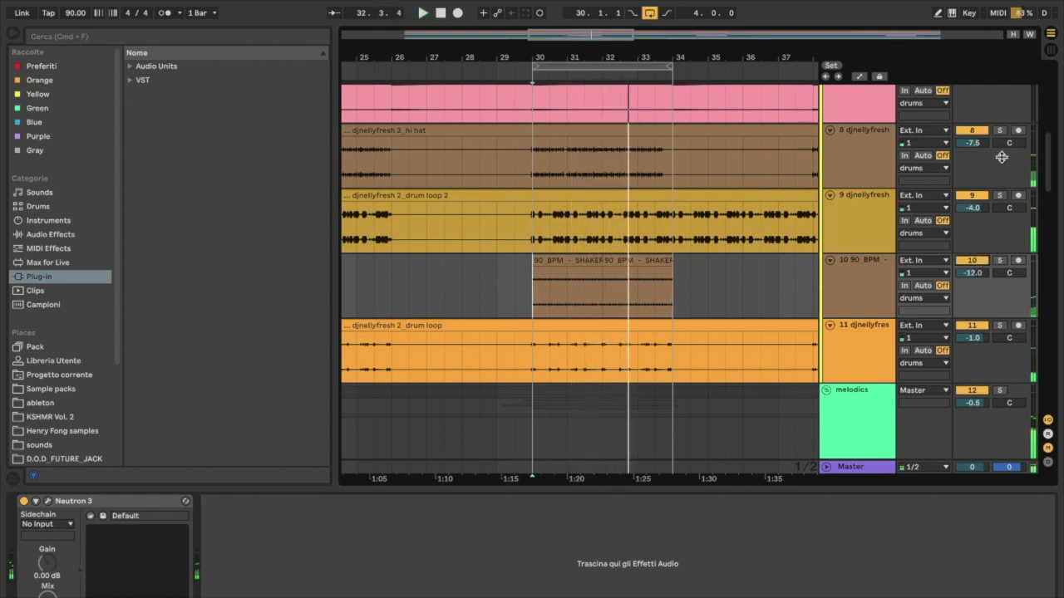
- Compare the bar 30 to 34 section with and without the hi hat on track 8, replaying from bar 29
{"action": "left_click", "coordinate": [972, 131]}
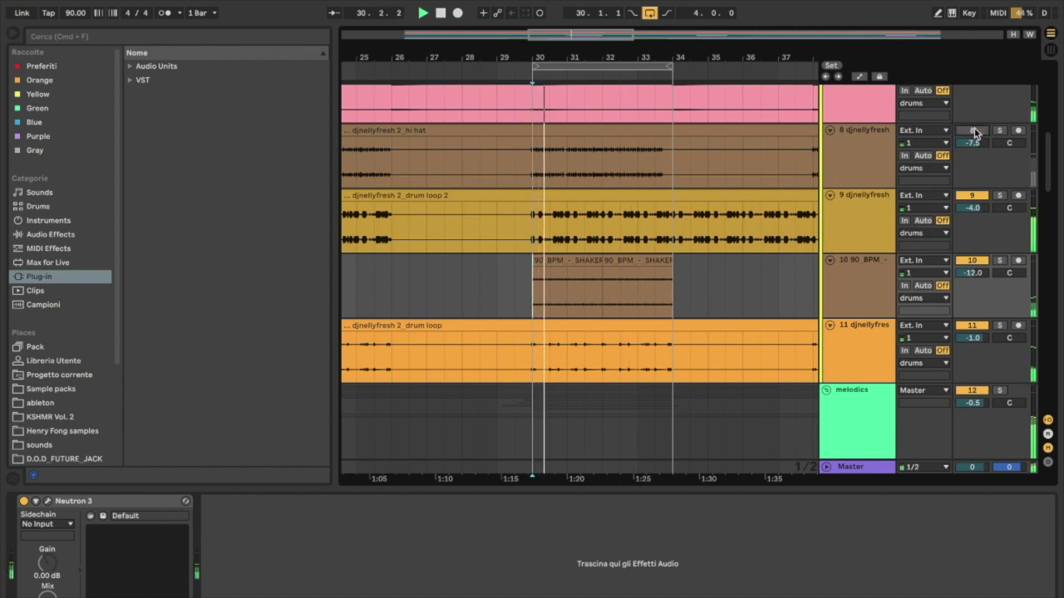
{"action": "left_click", "coordinate": [973, 131]}
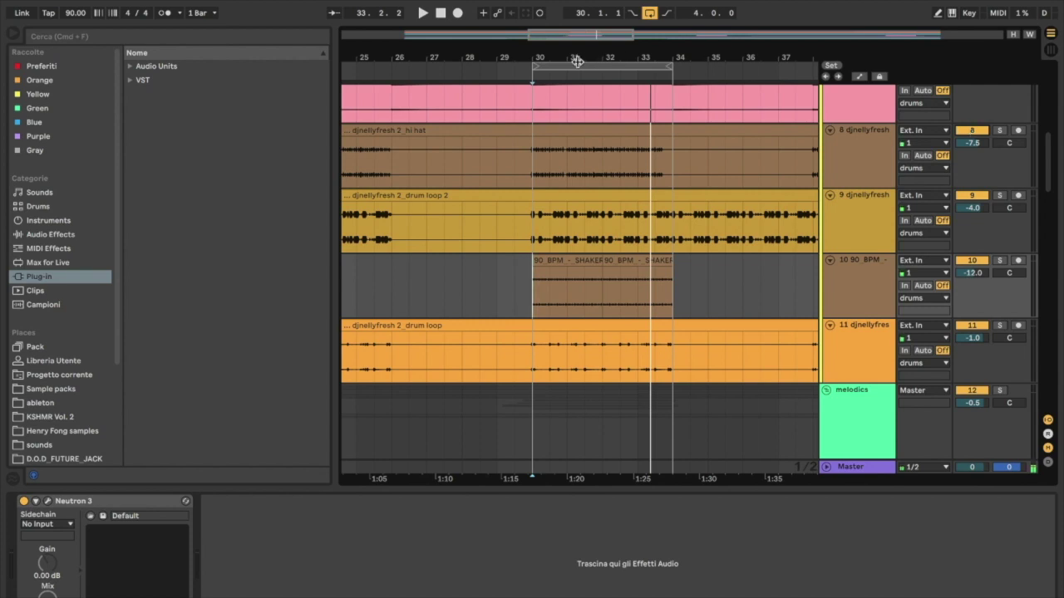
{"action": "left_click", "coordinate": [506, 74]}
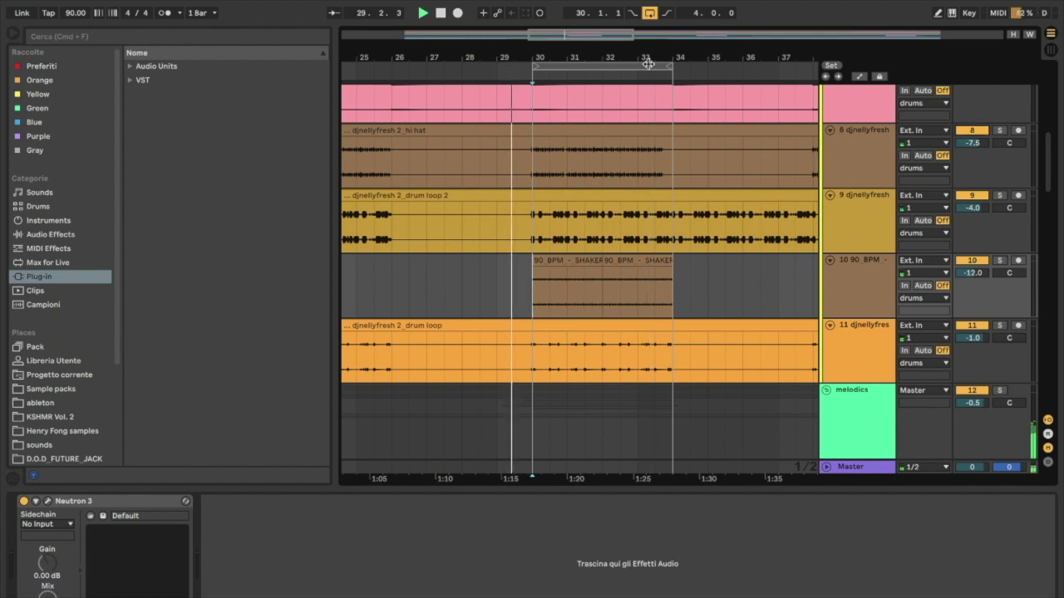
{"action": "left_click", "coordinate": [971, 132]}
{"action": "left_click", "coordinate": [970, 131]}
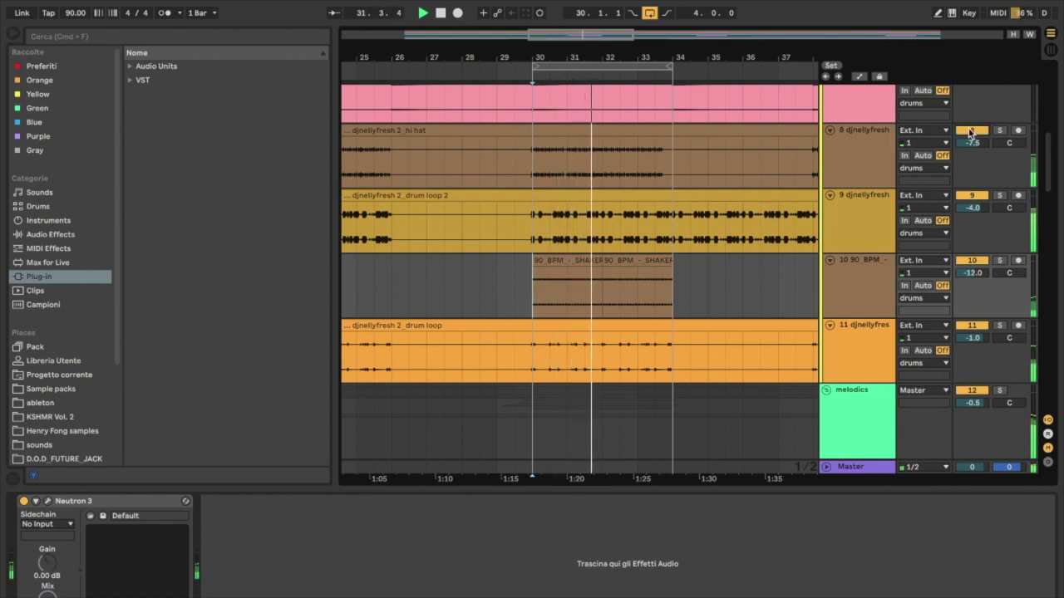
{"action": "key", "text": "space"}
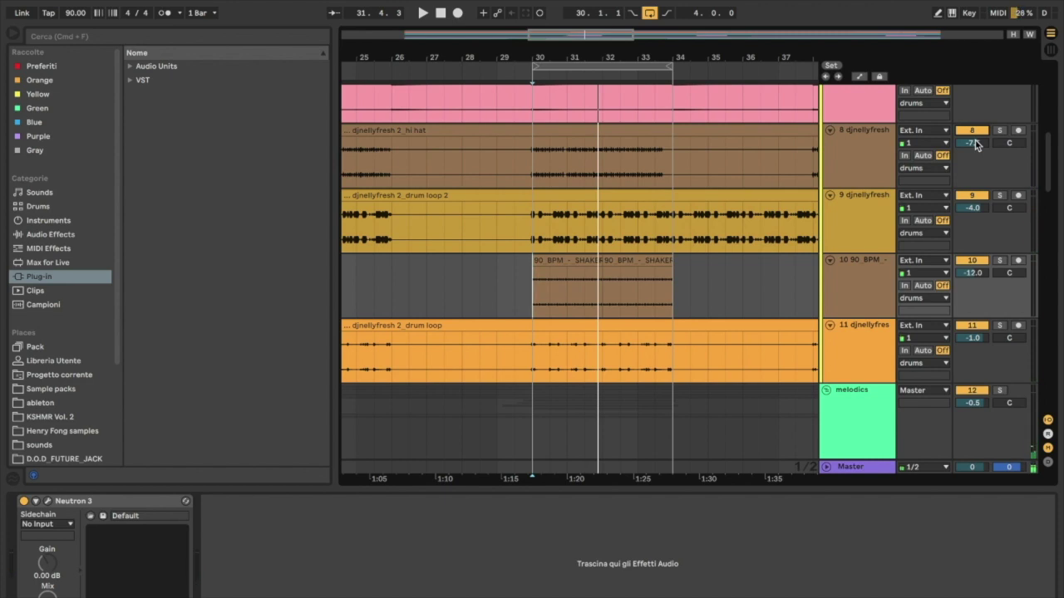
- Set the hi hat track's volume to -8.5 dB and audition it muted and unmuted from bar 29
{"action": "left_click", "coordinate": [975, 143]}
{"action": "left_click", "coordinate": [508, 70]}
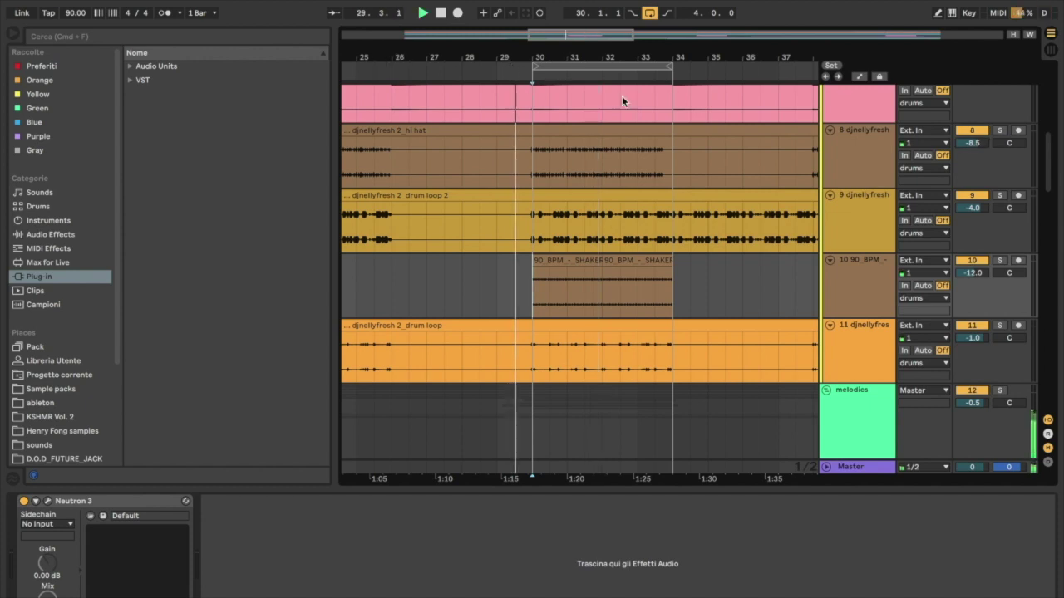
{"action": "left_click", "coordinate": [974, 130]}
{"action": "left_click", "coordinate": [974, 131]}
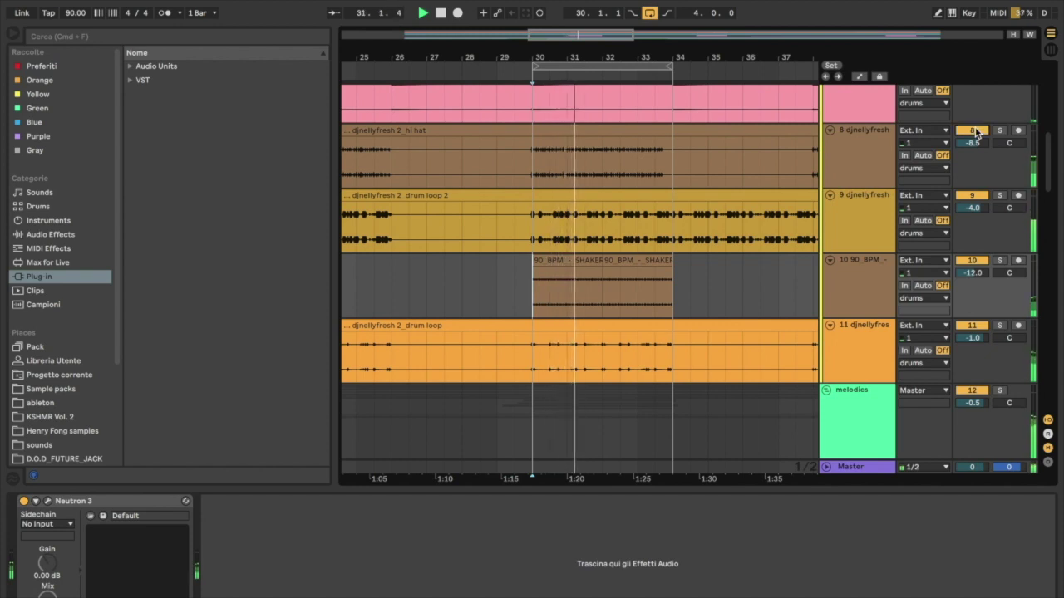
{"action": "left_click", "coordinate": [974, 131]}
{"action": "left_click", "coordinate": [974, 131]}
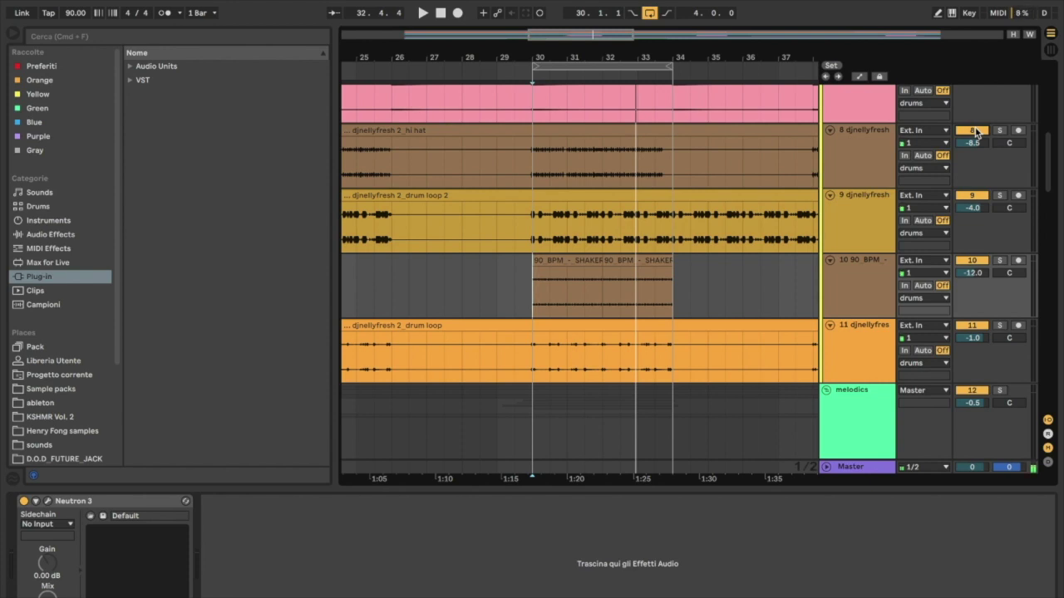
- Compare the section from bar 29 with and without the horn loop on track 22 (DIGITAL_N) in the melodics group
{"action": "scroll", "coordinate": [754, 228], "scroll_direction": "down", "scroll_amount": 10}
{"action": "scroll", "coordinate": [754, 228], "scroll_direction": "down", "scroll_amount": 10}
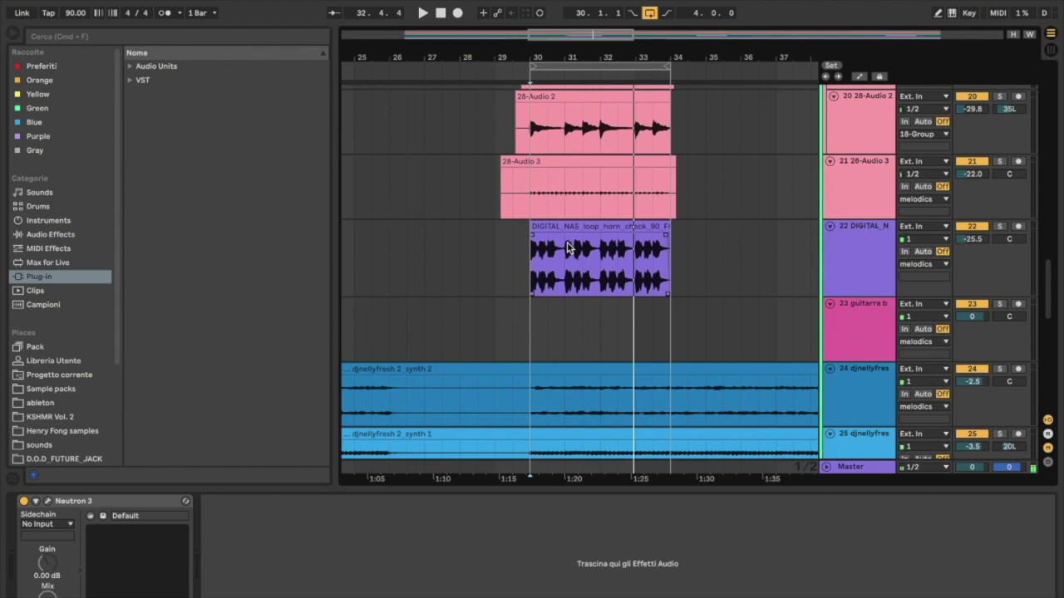
{"action": "left_click", "coordinate": [499, 74]}
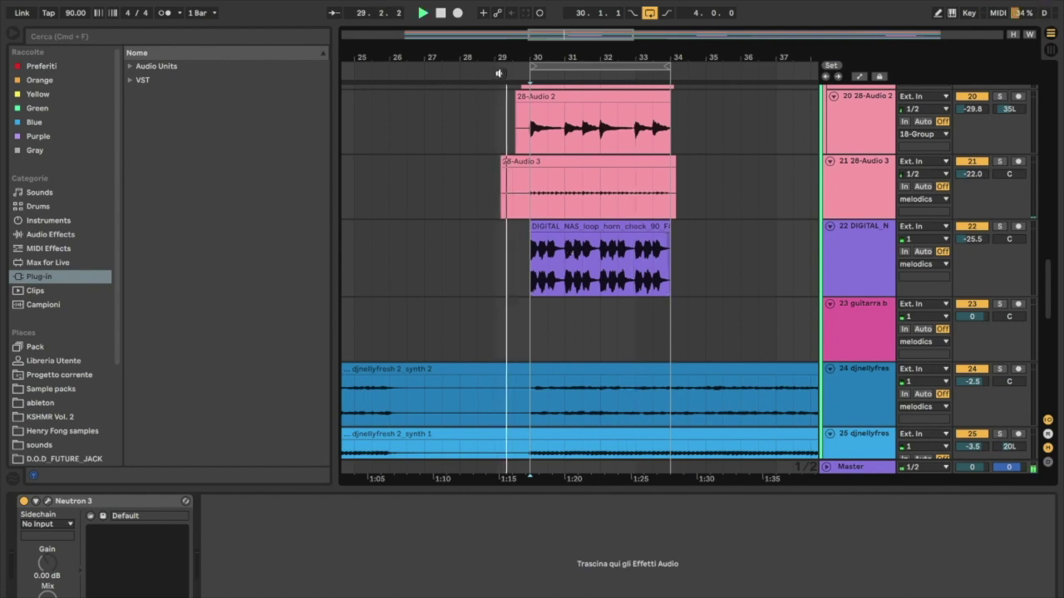
{"action": "left_click", "coordinate": [974, 228]}
{"action": "left_click", "coordinate": [974, 228]}
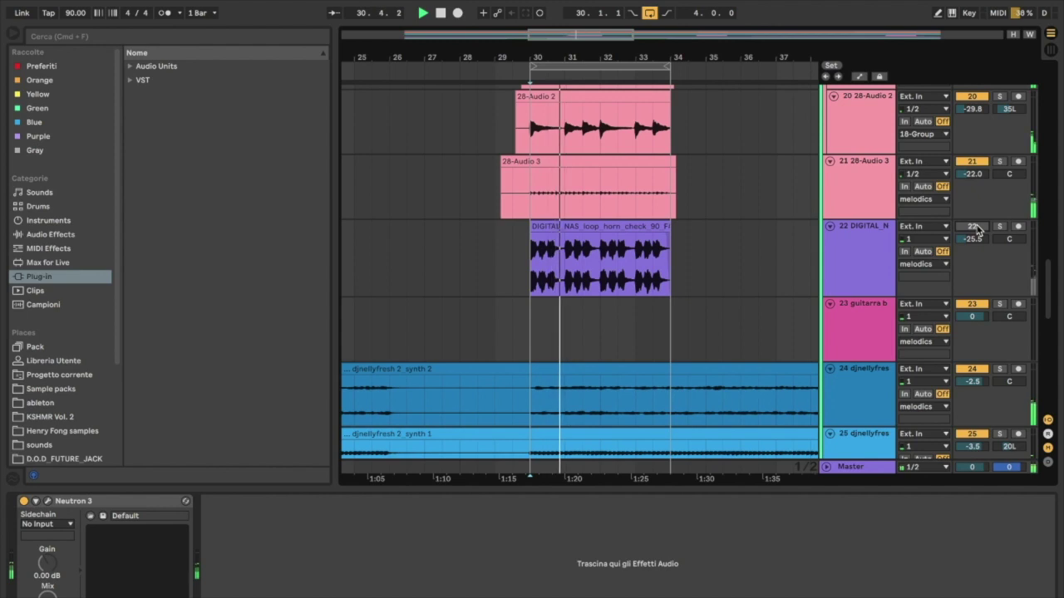
{"action": "left_click", "coordinate": [974, 227]}
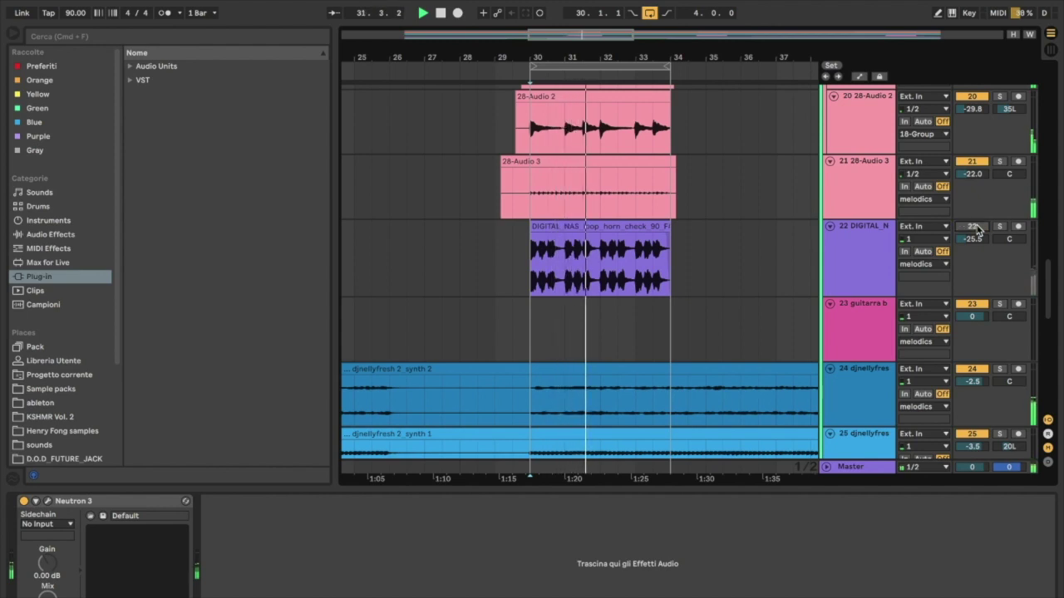
{"action": "left_click", "coordinate": [974, 227]}
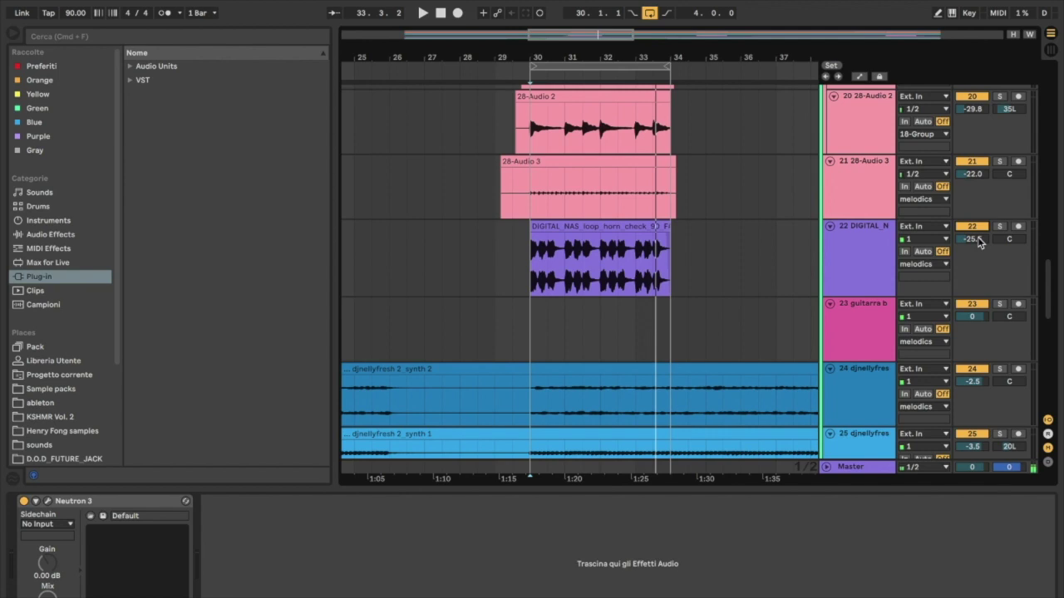
- Adjust the horn loop's volume on track 22 during playback, setting it to -22.3 dB
{"action": "left_click_drag", "start_coordinate": [978, 241], "coordinate": [978, 316]}
{"action": "key", "text": "space"}
{"action": "mouse_move", "coordinate": [979, 242]}
{"action": "left_mouse_down"}
{"action": "mouse_move", "coordinate": [979, 212]}
{"action": "mouse_move", "coordinate": [978, 242]}
{"action": "left_mouse_up"}
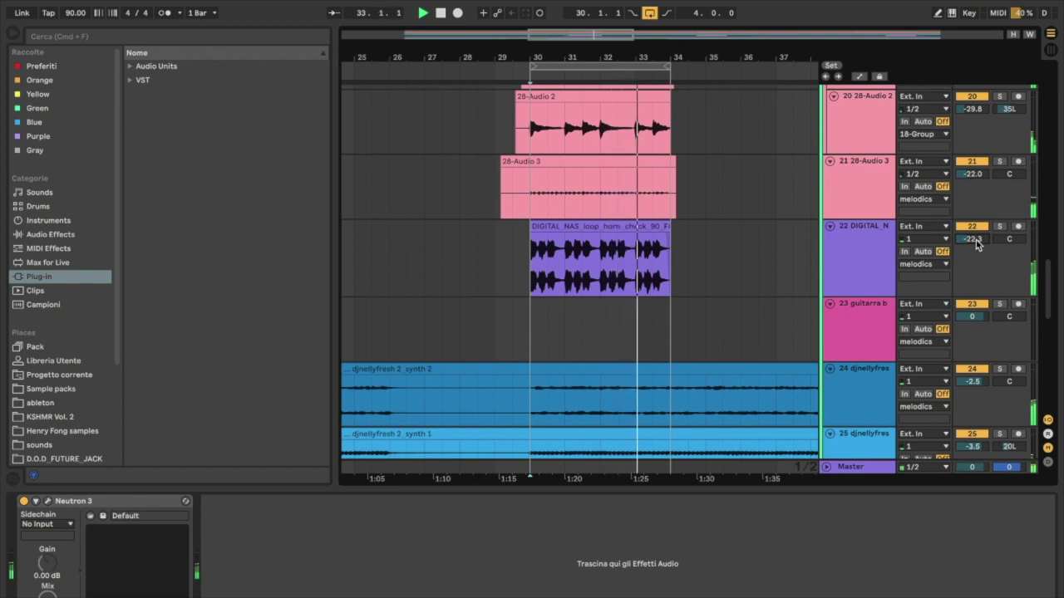